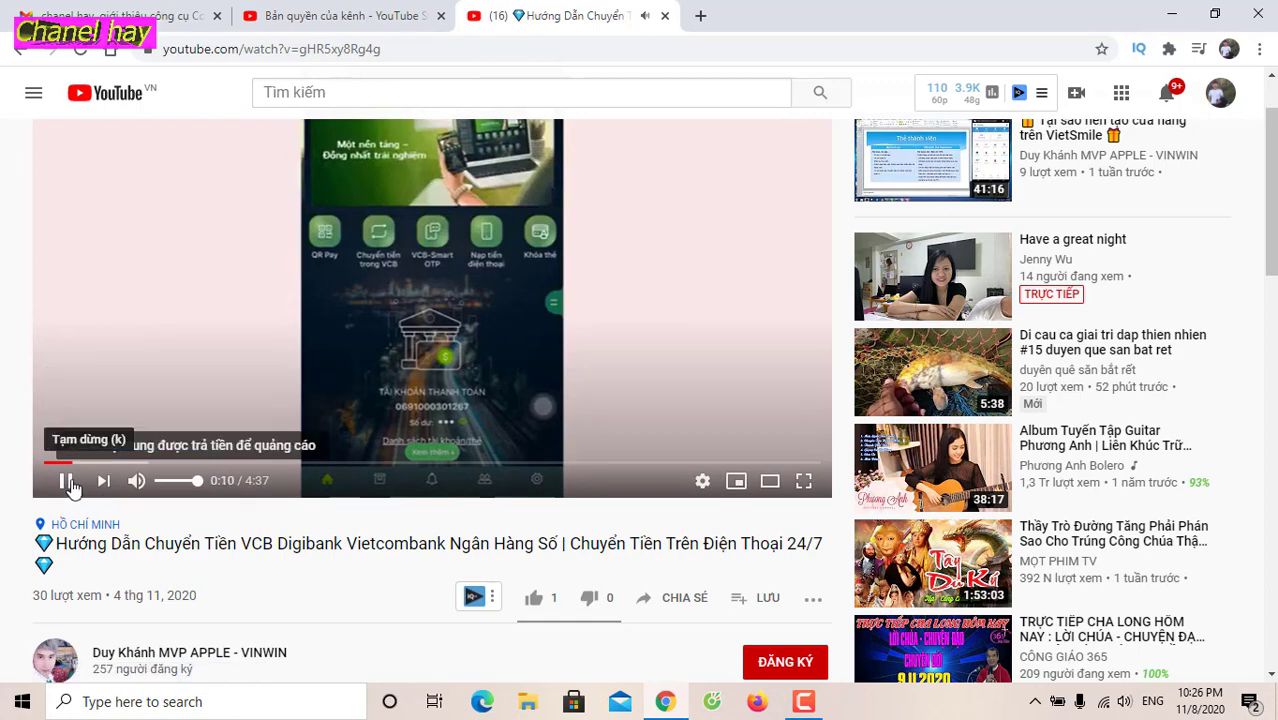
- Pause the matching video and expand its full description
{"action": "left_click", "coordinate": [66, 481]}
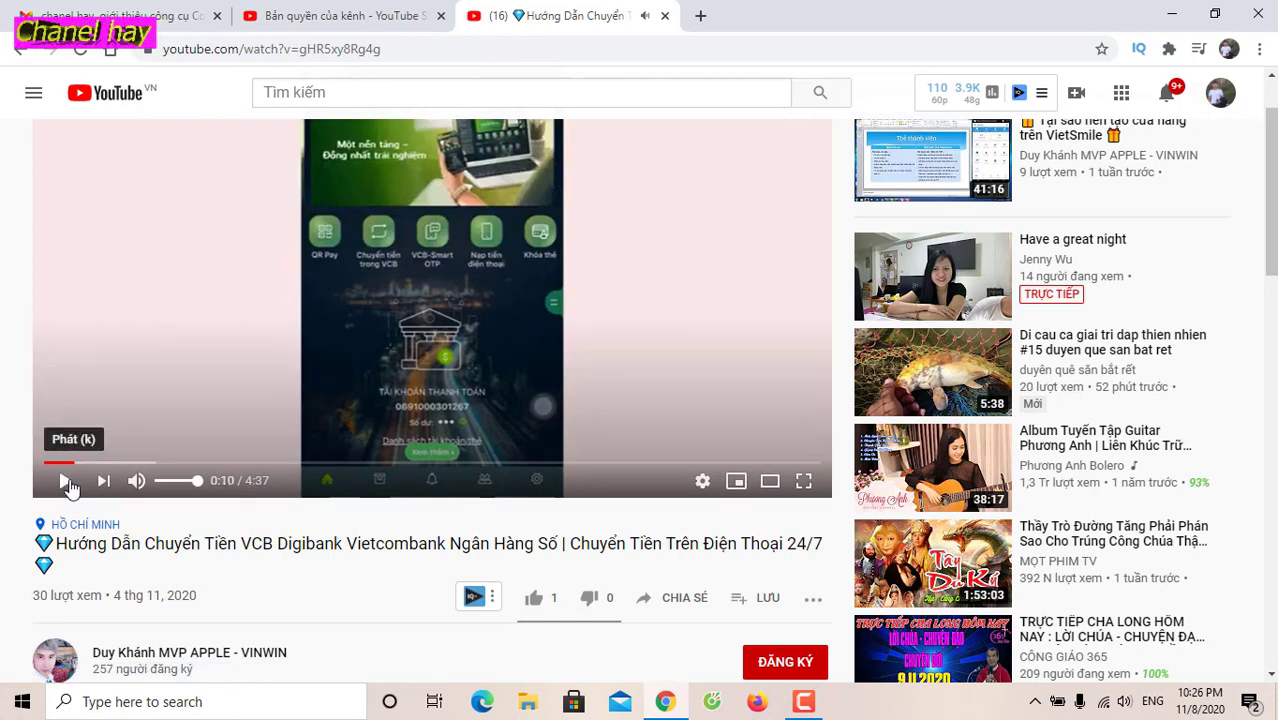
{"action": "scroll", "coordinate": [363, 507], "scroll_direction": "down", "scroll_amount": 2}
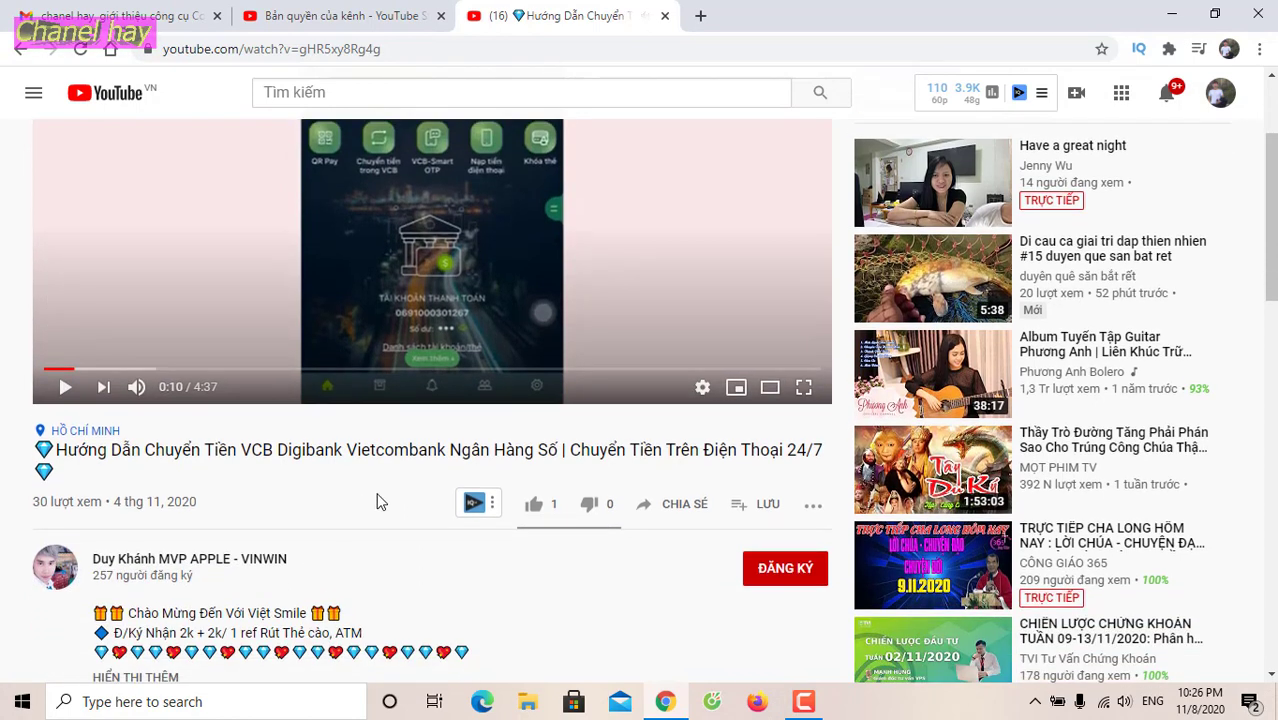
{"action": "scroll", "coordinate": [297, 511], "scroll_direction": "down", "scroll_amount": 2}
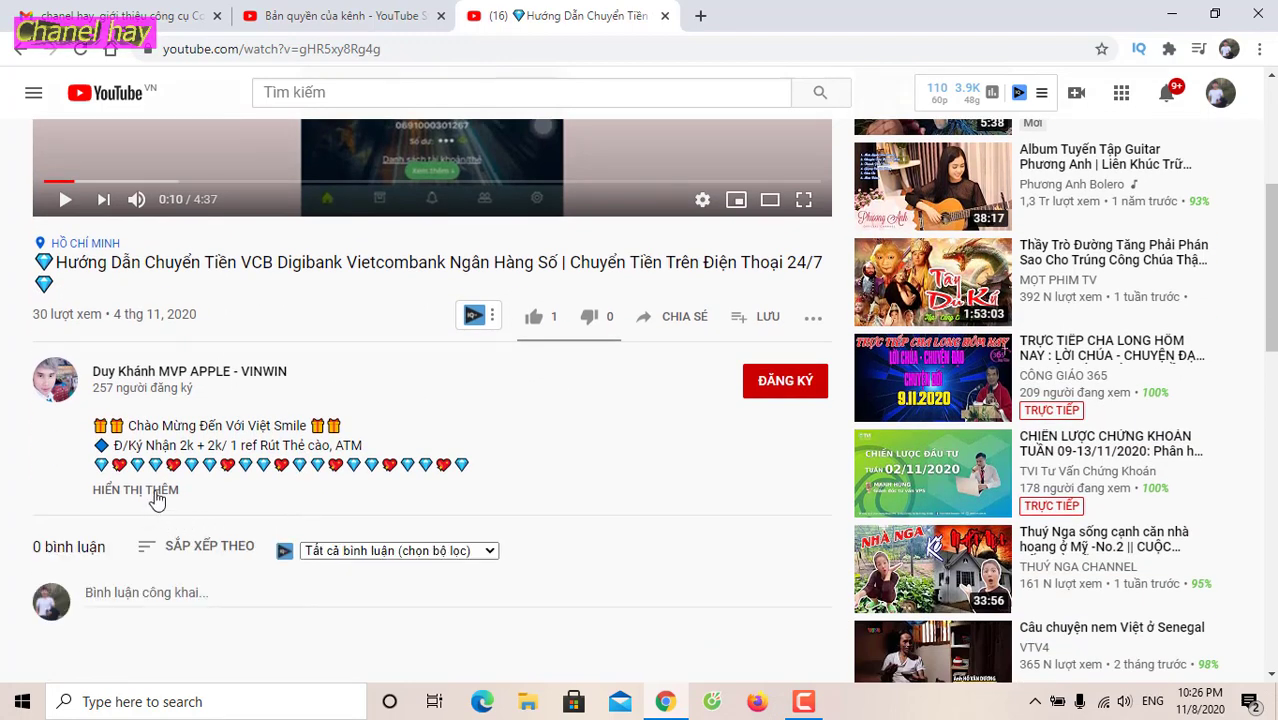
{"action": "left_click", "coordinate": [145, 495]}
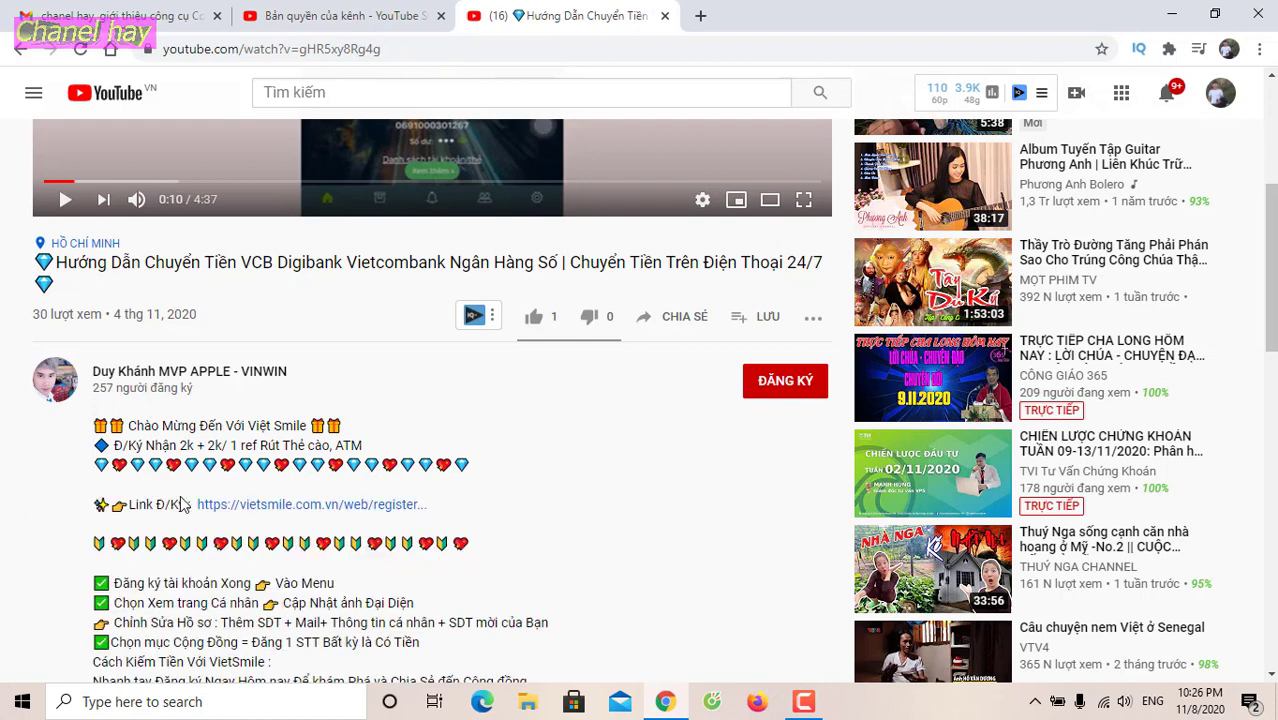
- Read through the expanded video description and close the video's page
{"action": "scroll", "coordinate": [190, 505], "scroll_direction": "down", "scroll_amount": 2}
{"action": "scroll", "coordinate": [188, 497], "scroll_direction": "down", "scroll_amount": 1}
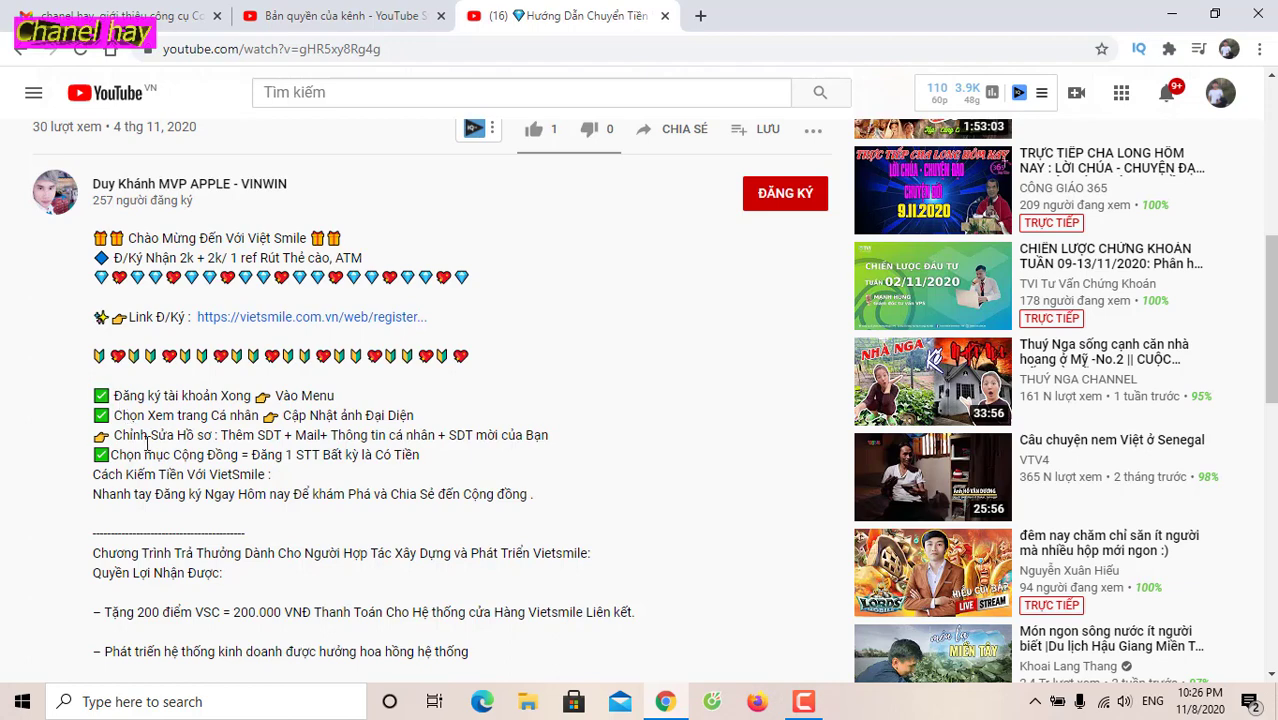
{"action": "scroll", "coordinate": [147, 443], "scroll_direction": "up", "scroll_amount": 3}
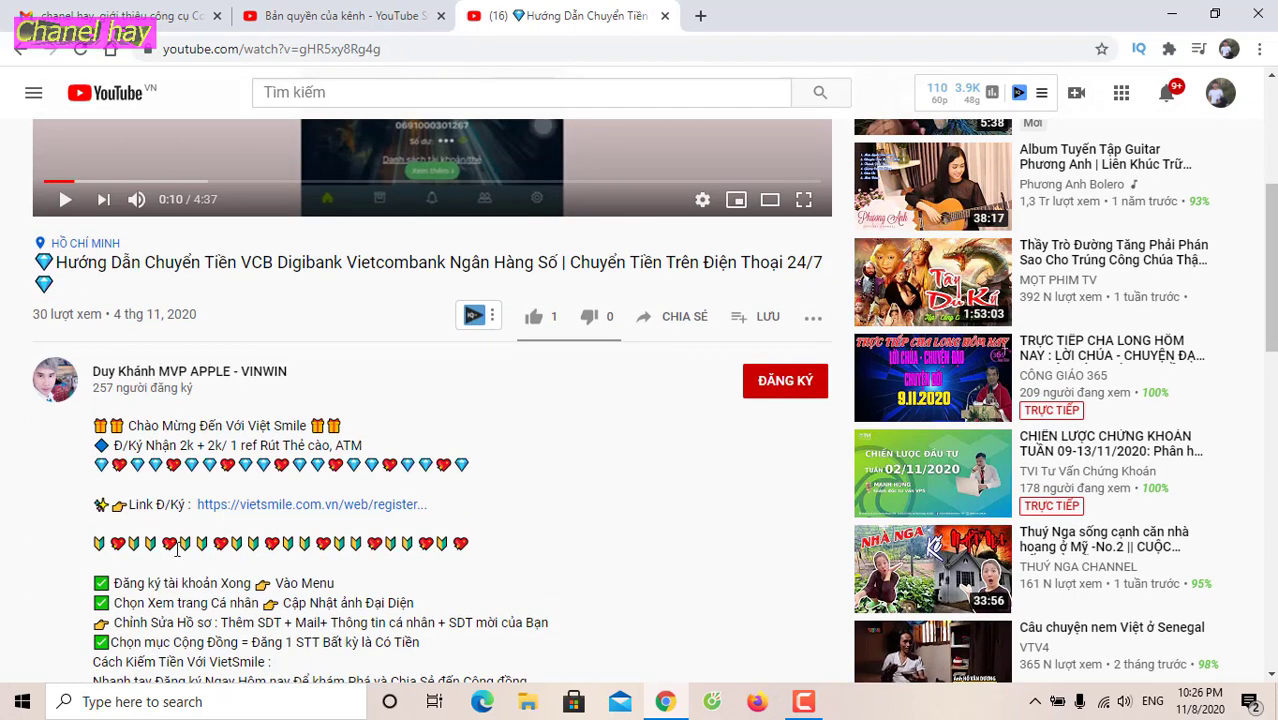
{"action": "scroll", "coordinate": [177, 549], "scroll_direction": "down", "scroll_amount": 5}
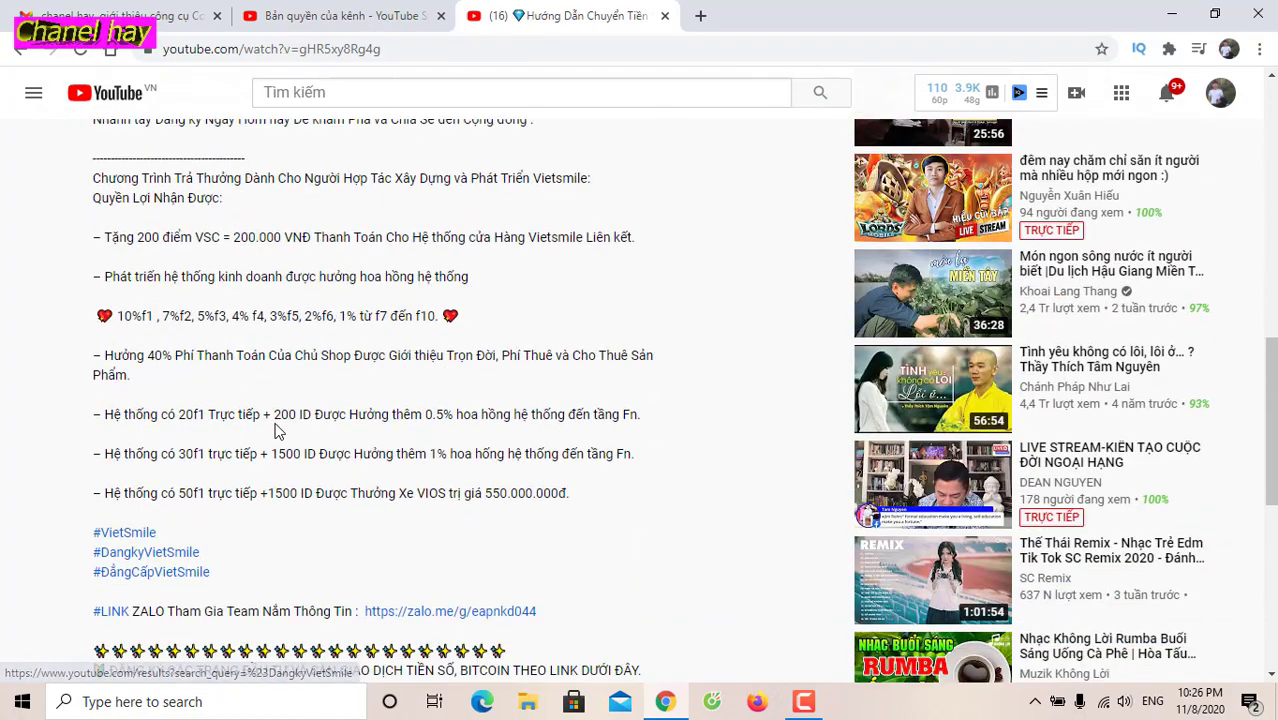
{"action": "scroll", "coordinate": [225, 478], "scroll_direction": "down", "scroll_amount": 3}
{"action": "scroll", "coordinate": [30, 500], "scroll_direction": "up", "scroll_amount": 6}
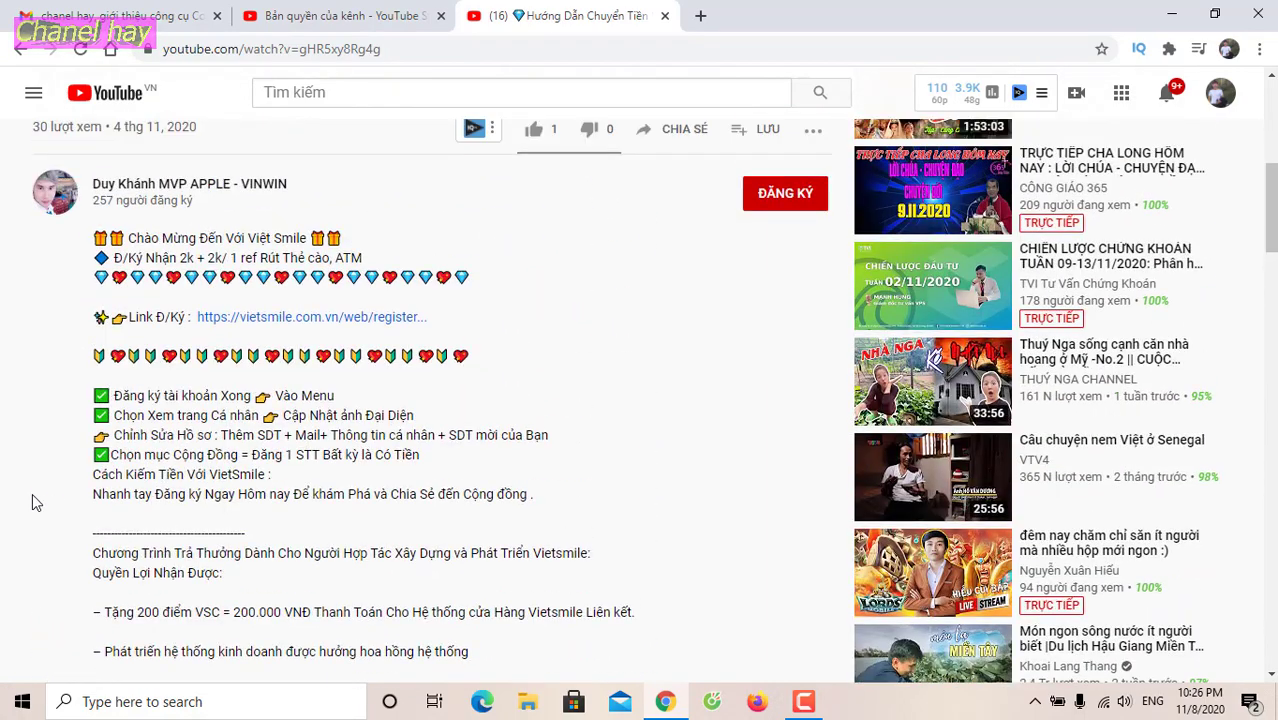
{"action": "scroll", "coordinate": [32, 502], "scroll_direction": "up", "scroll_amount": 2}
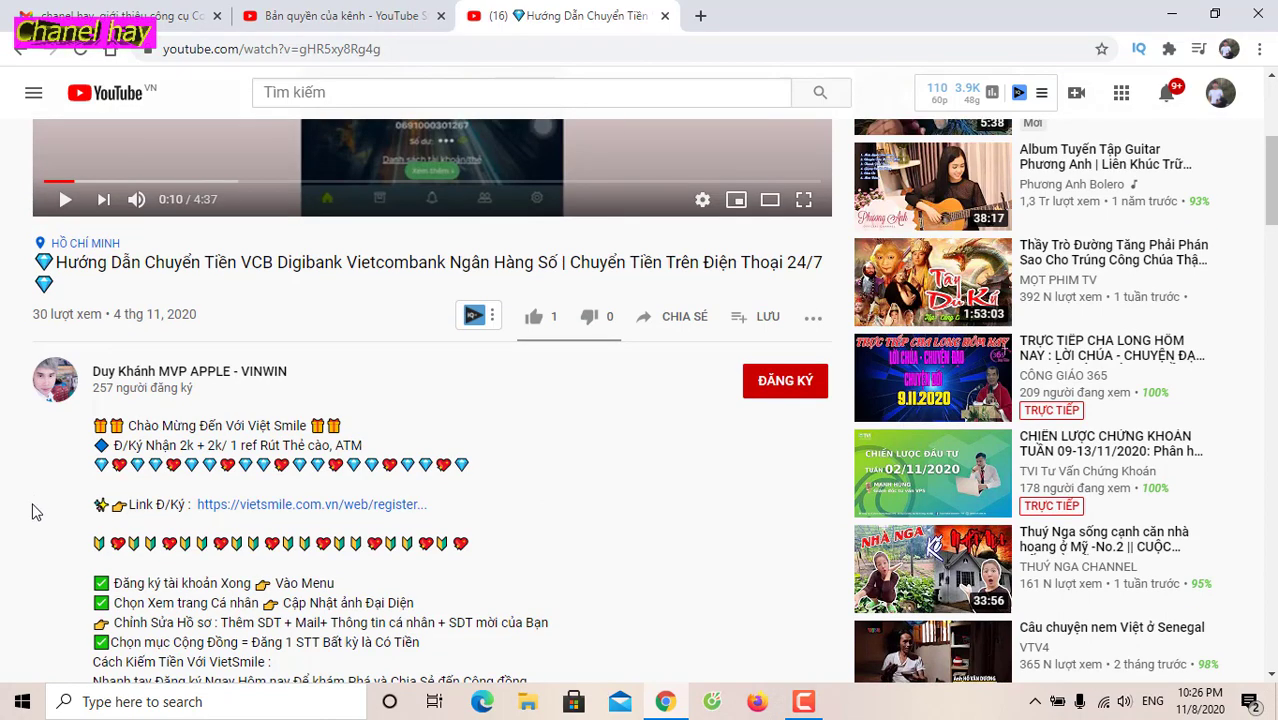
{"action": "scroll", "coordinate": [352, 455], "scroll_direction": "up", "scroll_amount": 4}
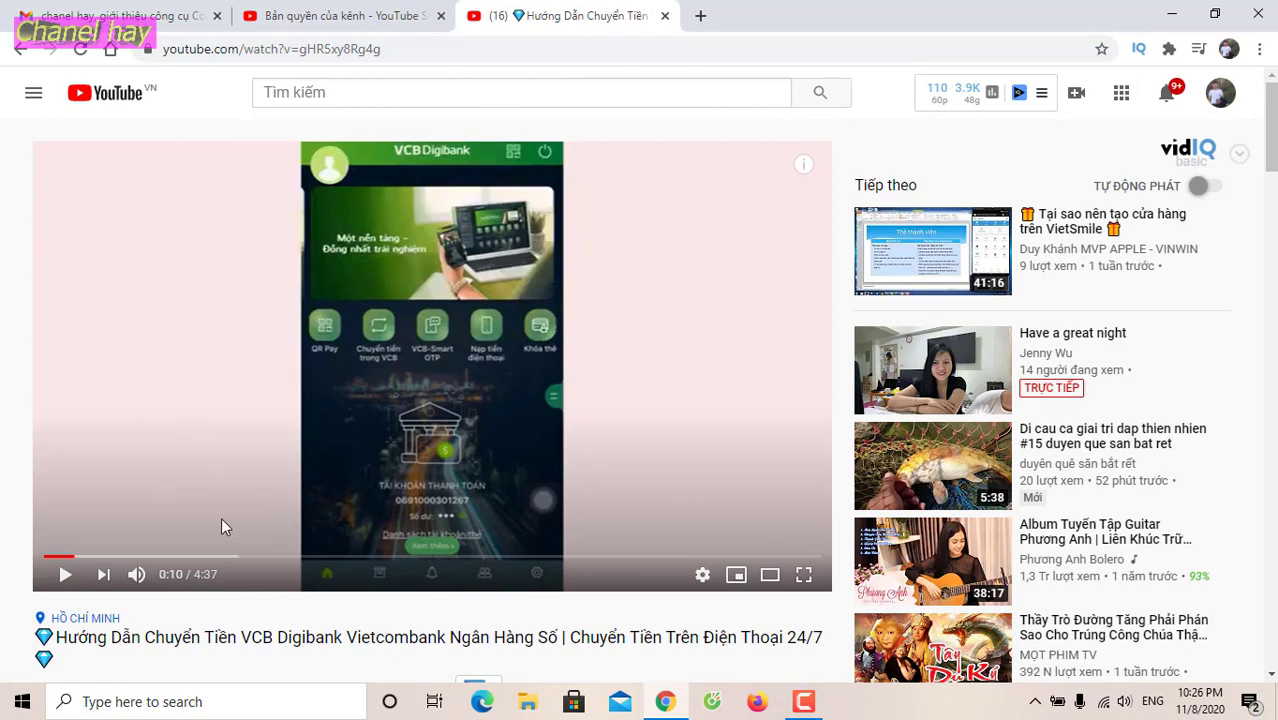
{"action": "left_click", "coordinate": [665, 16]}
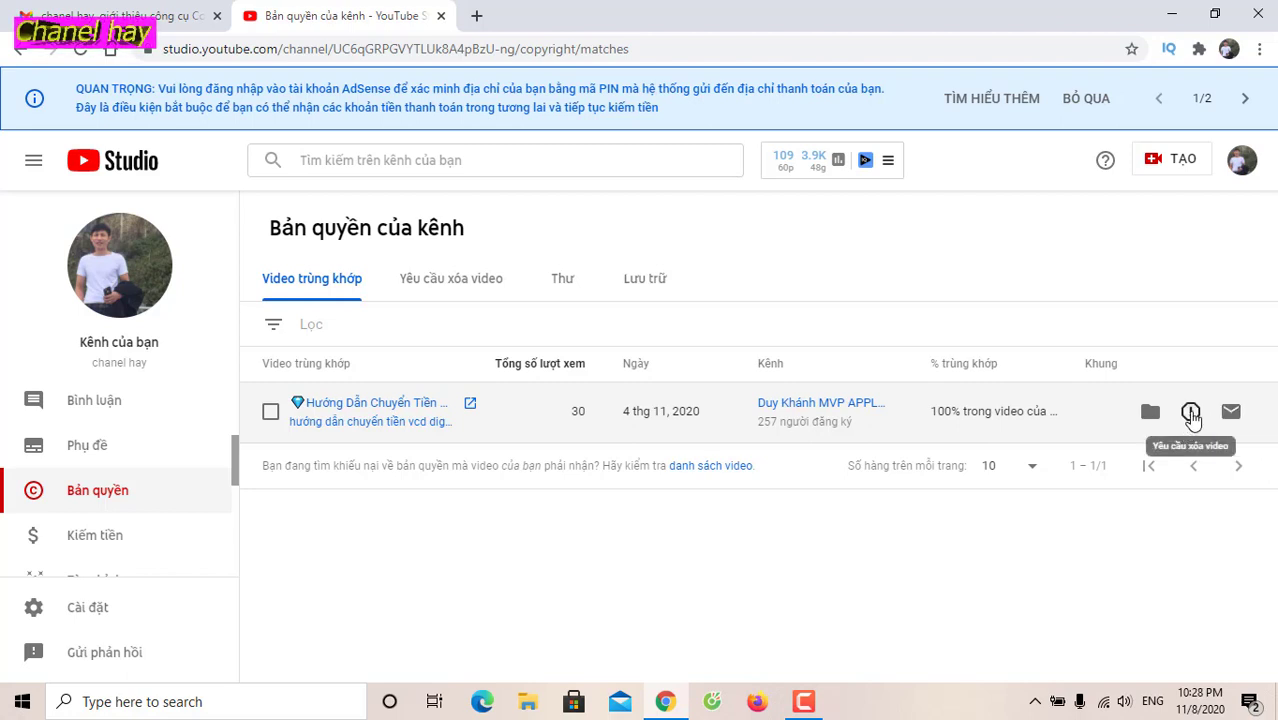
- Open the removal request for the matching video and examine its copyright owner, video and agreement sections
{"action": "left_click", "coordinate": [1190, 413]}
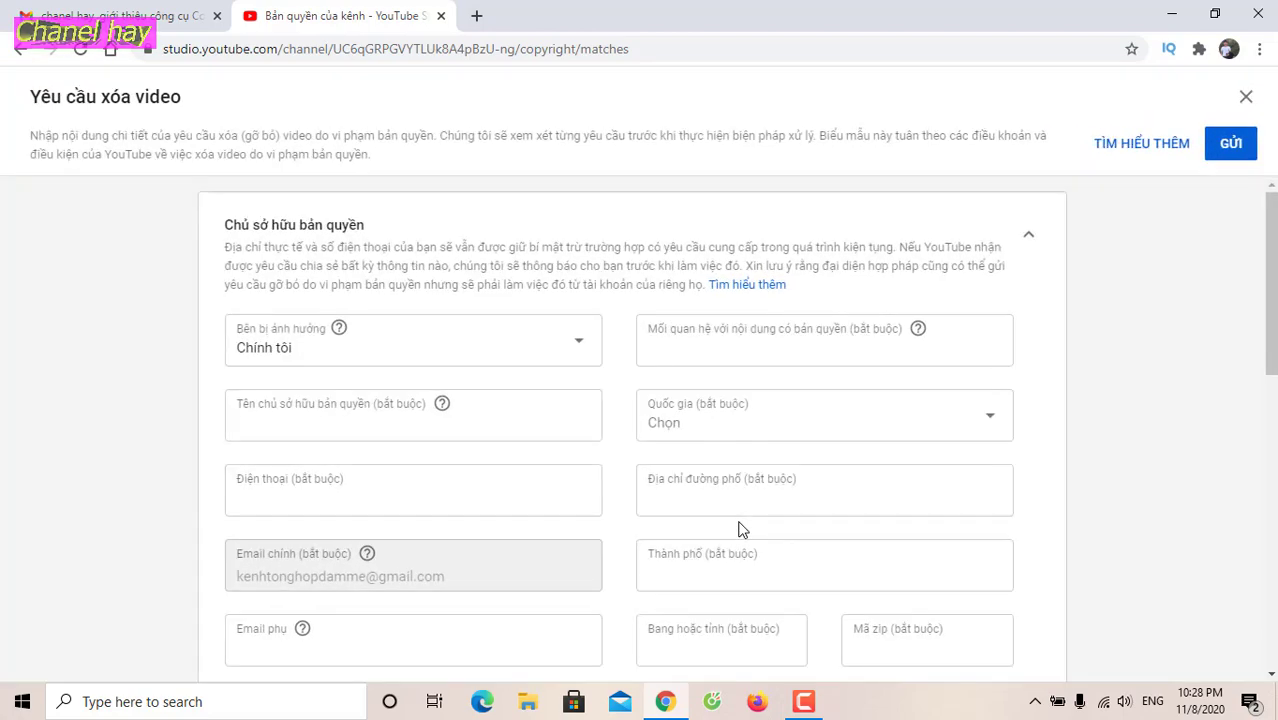
{"action": "scroll", "coordinate": [722, 479], "scroll_direction": "down", "scroll_amount": 2}
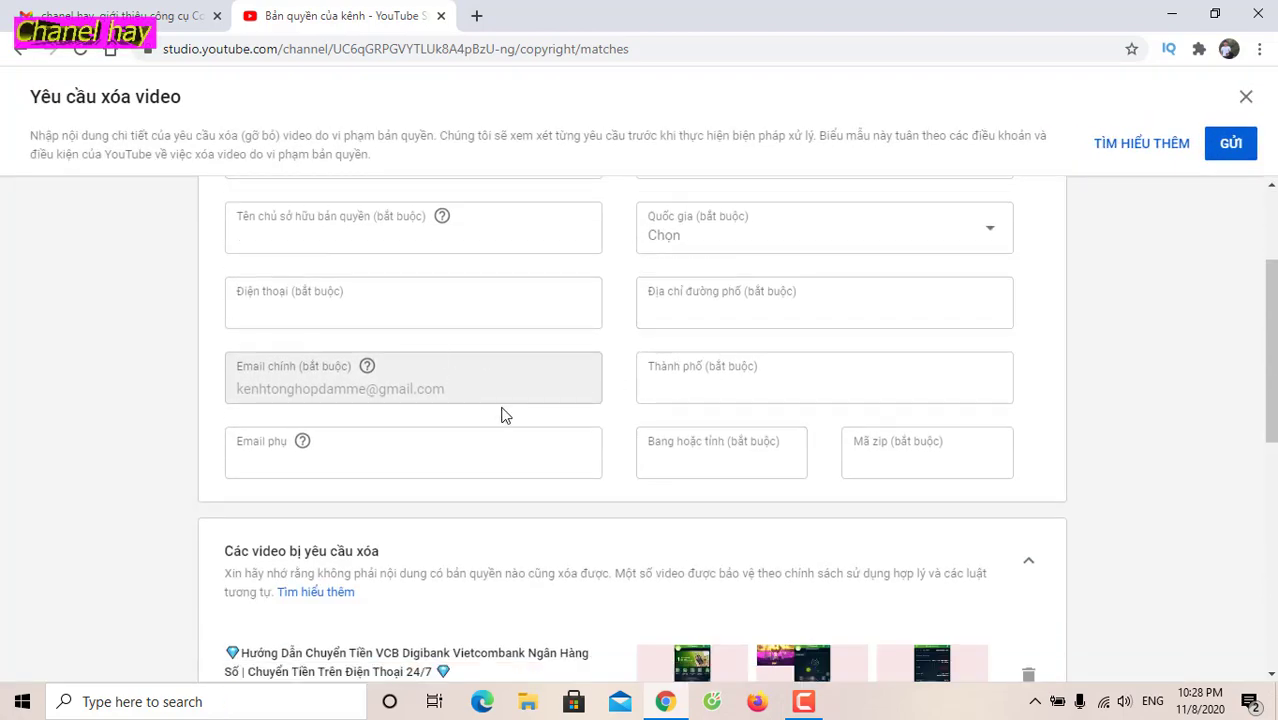
{"action": "scroll", "coordinate": [257, 385], "scroll_direction": "up", "scroll_amount": 2}
{"action": "scroll", "coordinate": [431, 442], "scroll_direction": "down", "scroll_amount": 3}
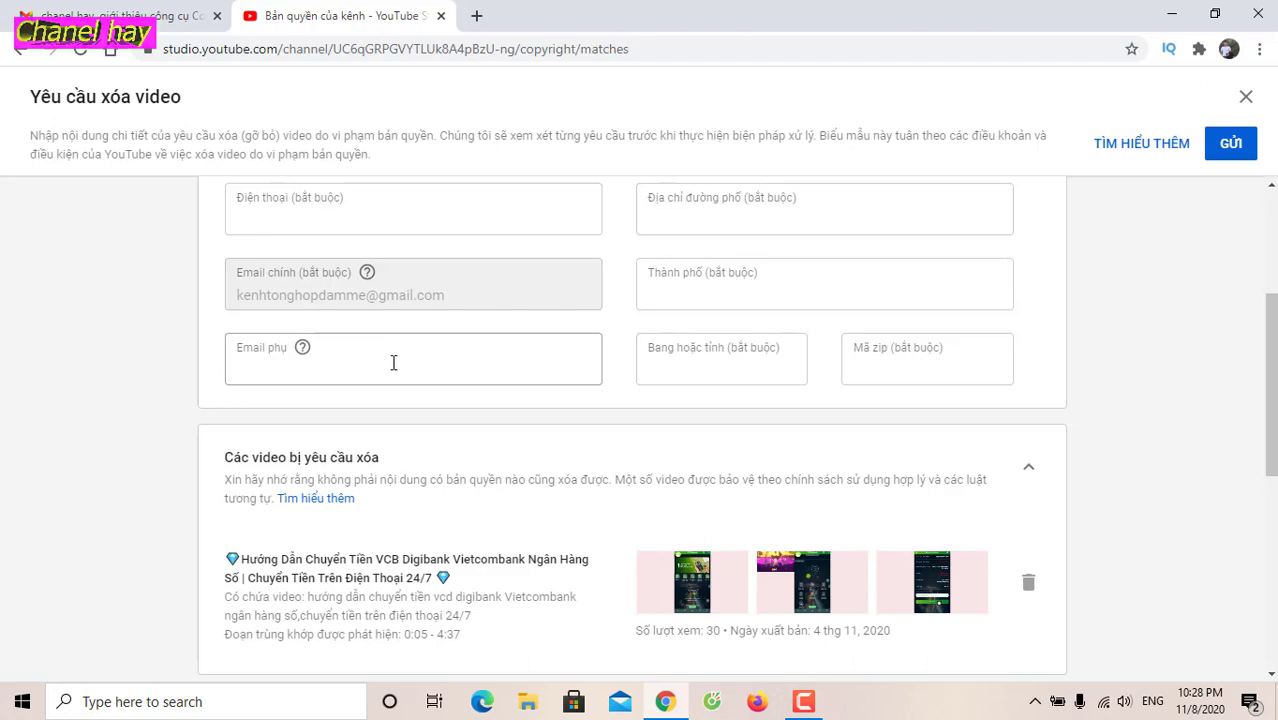
{"action": "scroll", "coordinate": [919, 280], "scroll_direction": "up", "scroll_amount": 4}
{"action": "scroll", "coordinate": [508, 377], "scroll_direction": "down", "scroll_amount": 7}
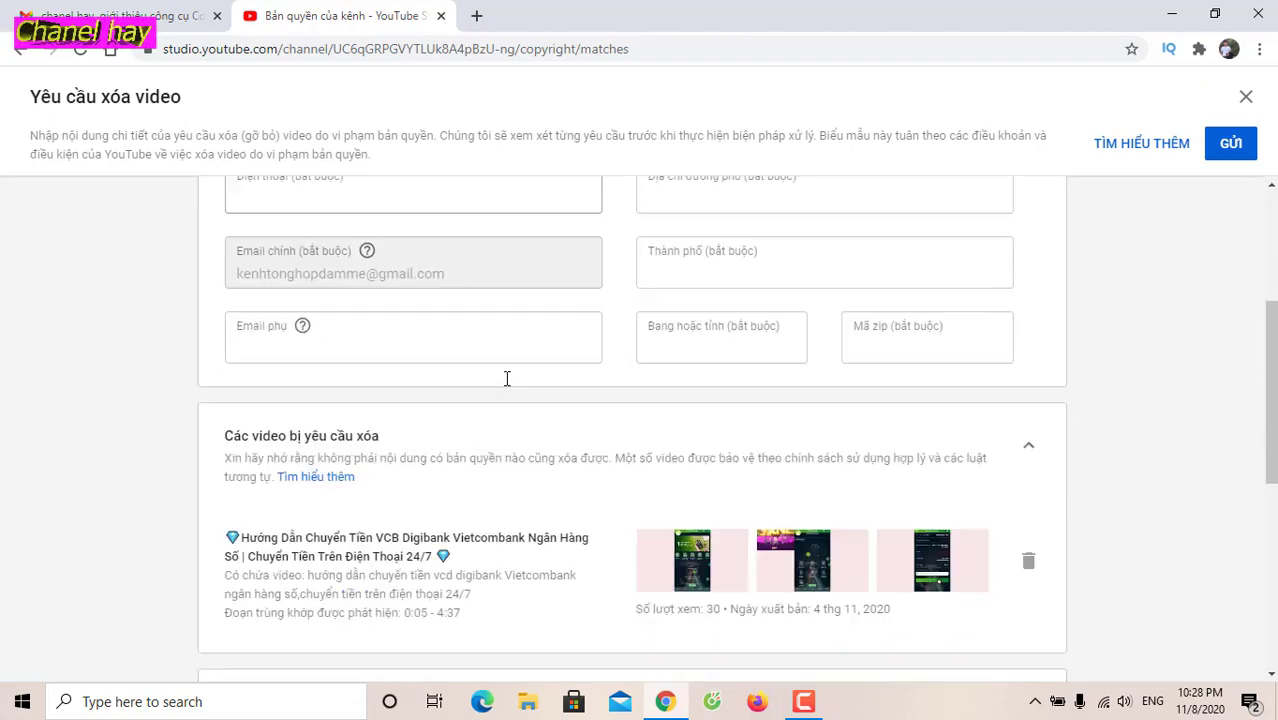
{"action": "scroll", "coordinate": [508, 386], "scroll_direction": "down", "scroll_amount": 1}
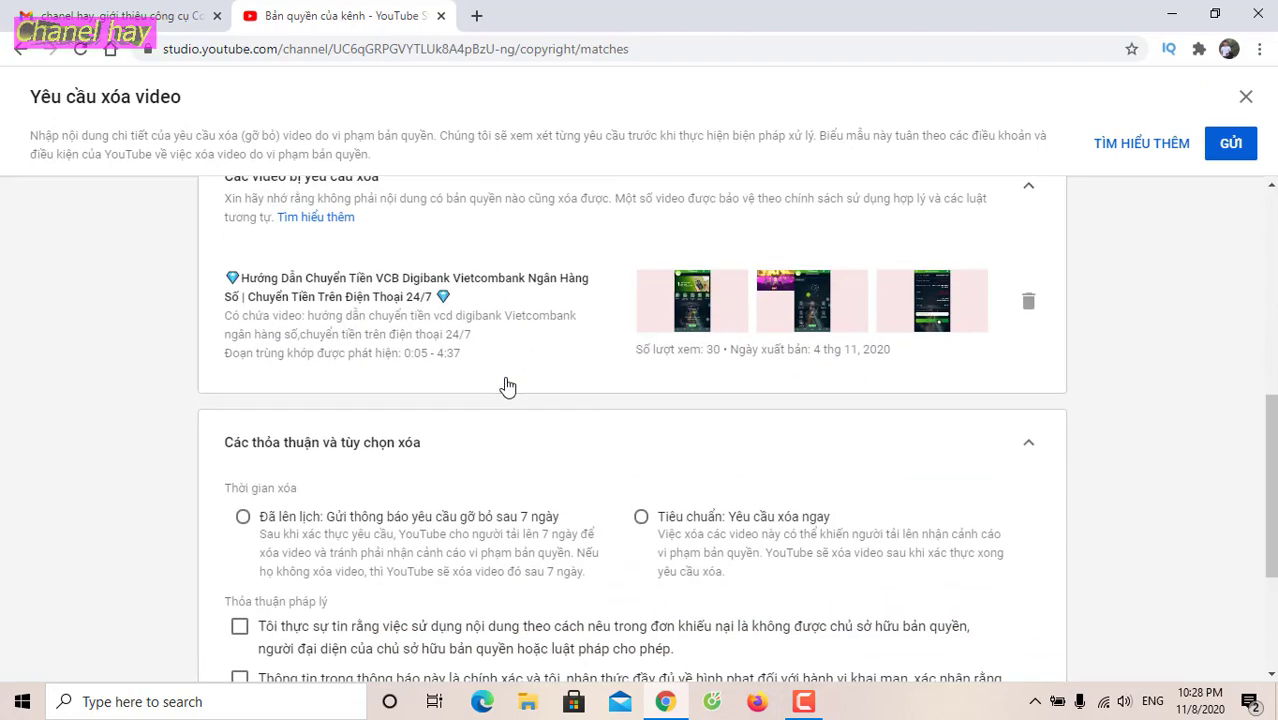
{"action": "scroll", "coordinate": [507, 386], "scroll_direction": "down", "scroll_amount": 3}
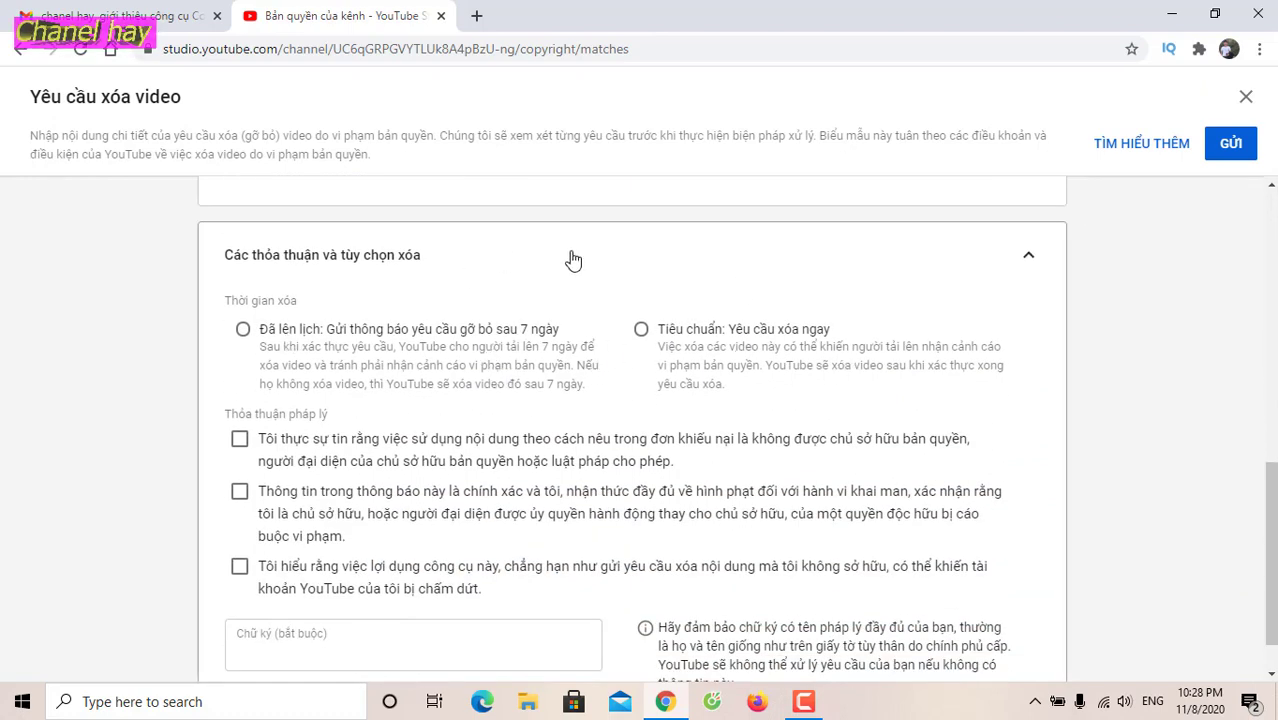
- Try the immediate standard removal timing, and switch it to the scheduled notice after 7 days
{"action": "left_click", "coordinate": [641, 331]}
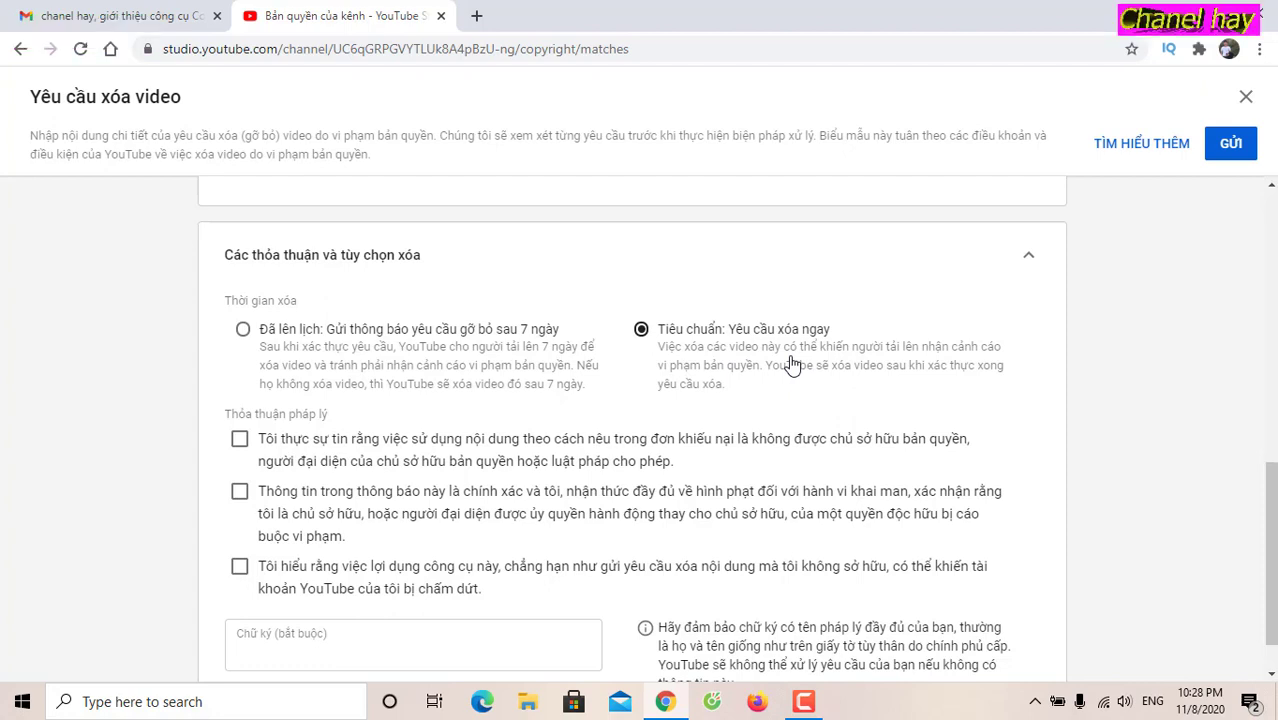
{"action": "left_click", "coordinate": [243, 332]}
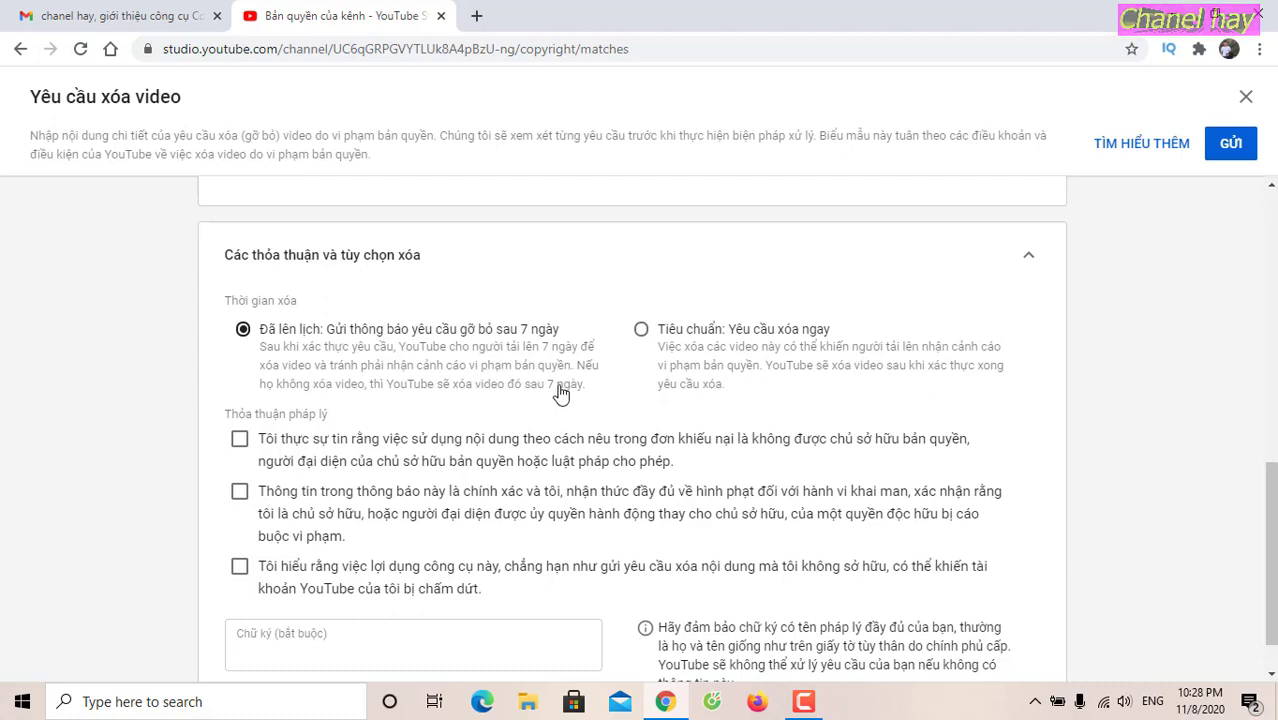
{"action": "scroll", "coordinate": [450, 415], "scroll_direction": "down", "scroll_amount": 1}
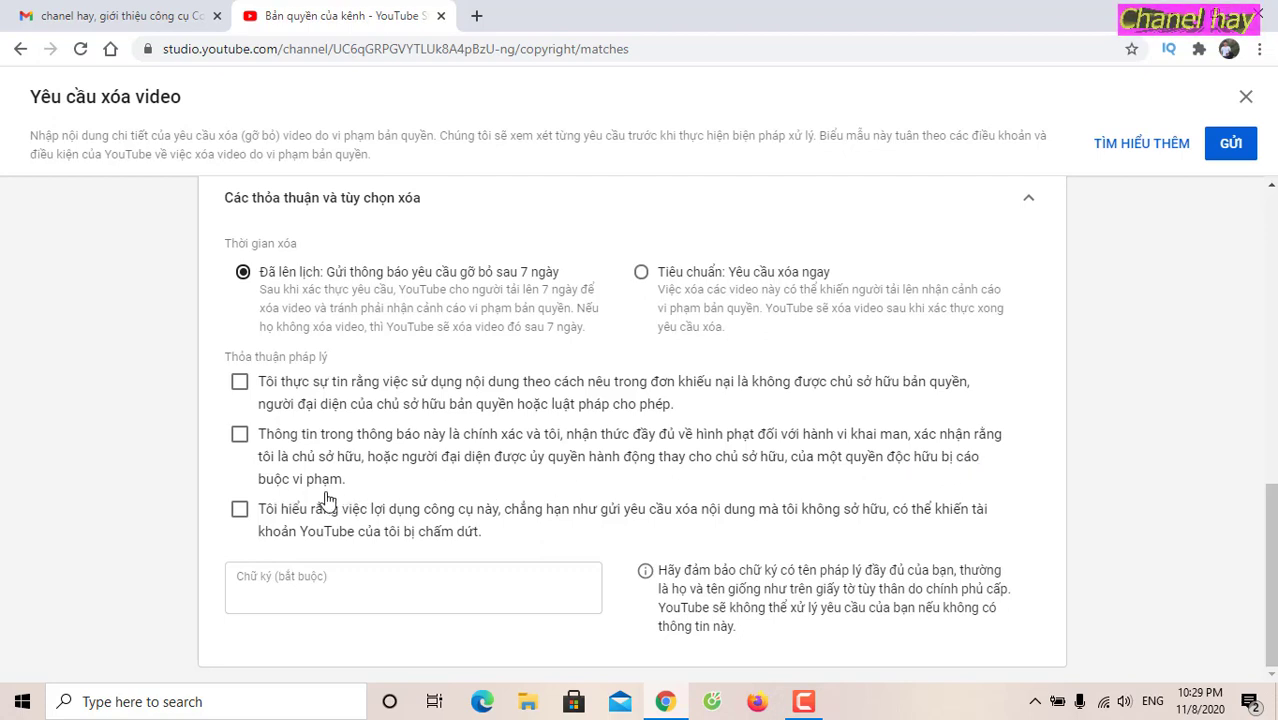
- Accept all three legal agreements in the removal request, leaving the signature blank
{"action": "left_click", "coordinate": [240, 434]}
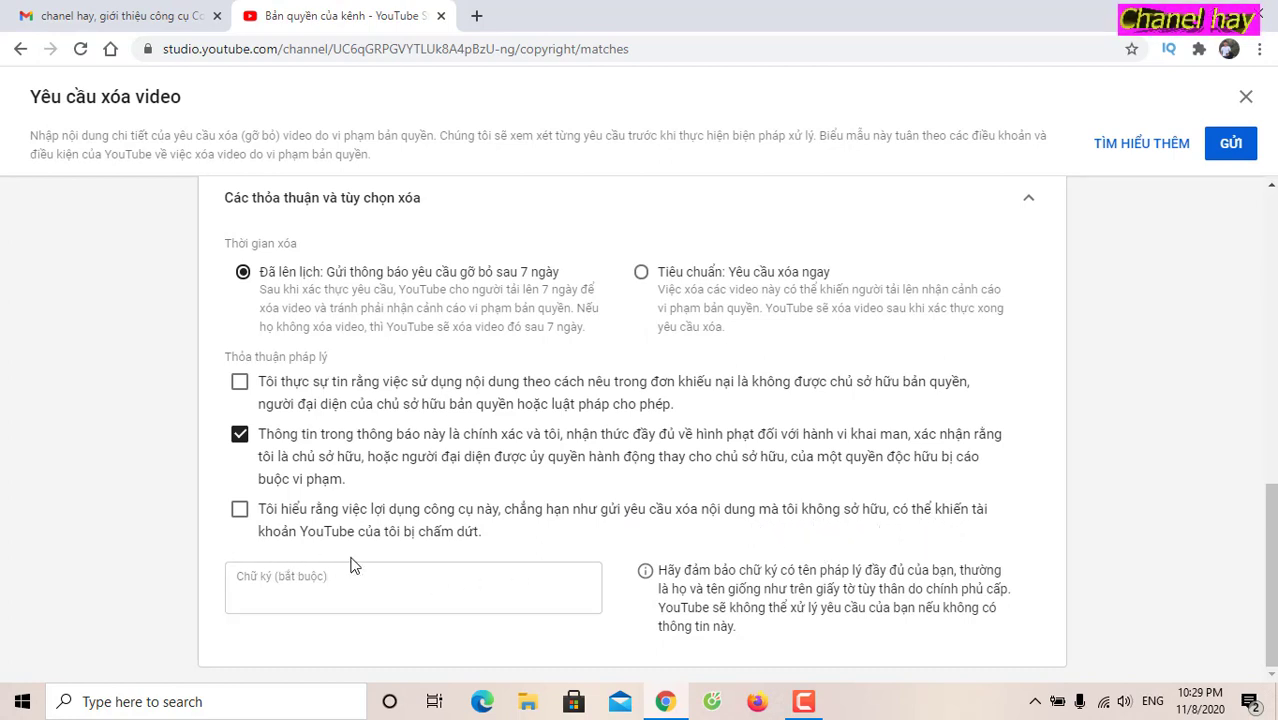
{"action": "left_click", "coordinate": [240, 509]}
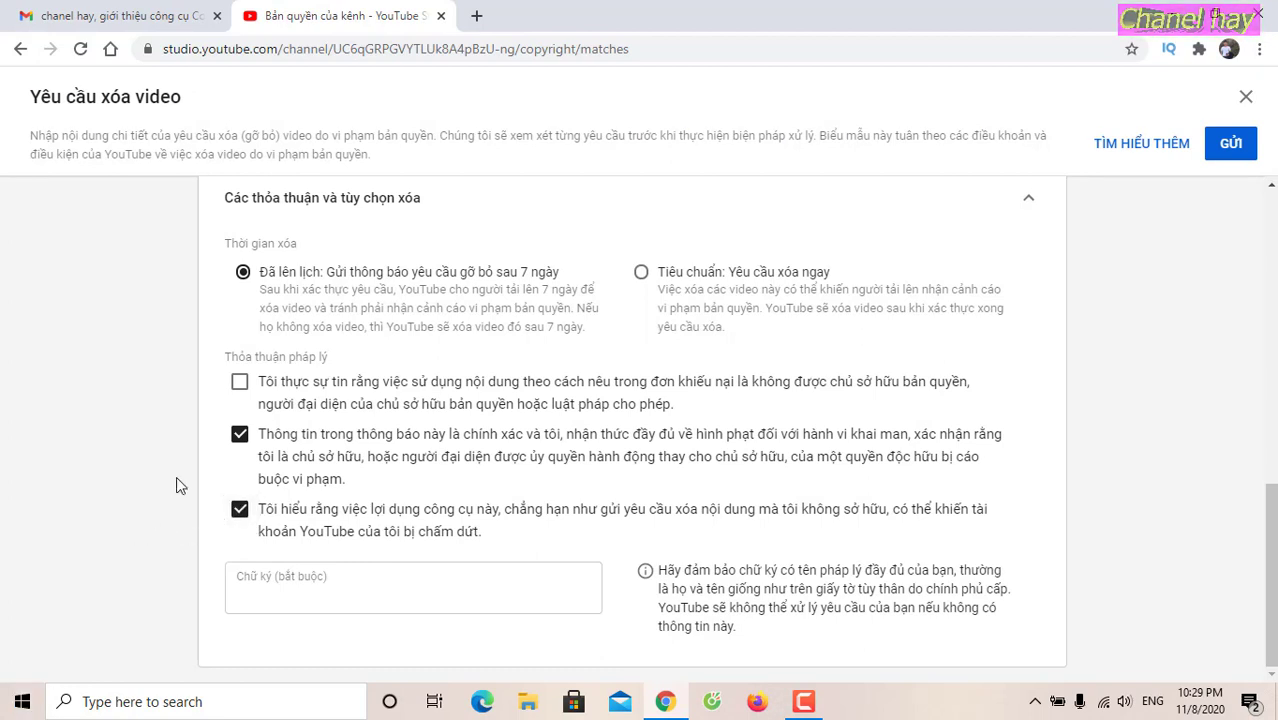
{"action": "left_click", "coordinate": [255, 584]}
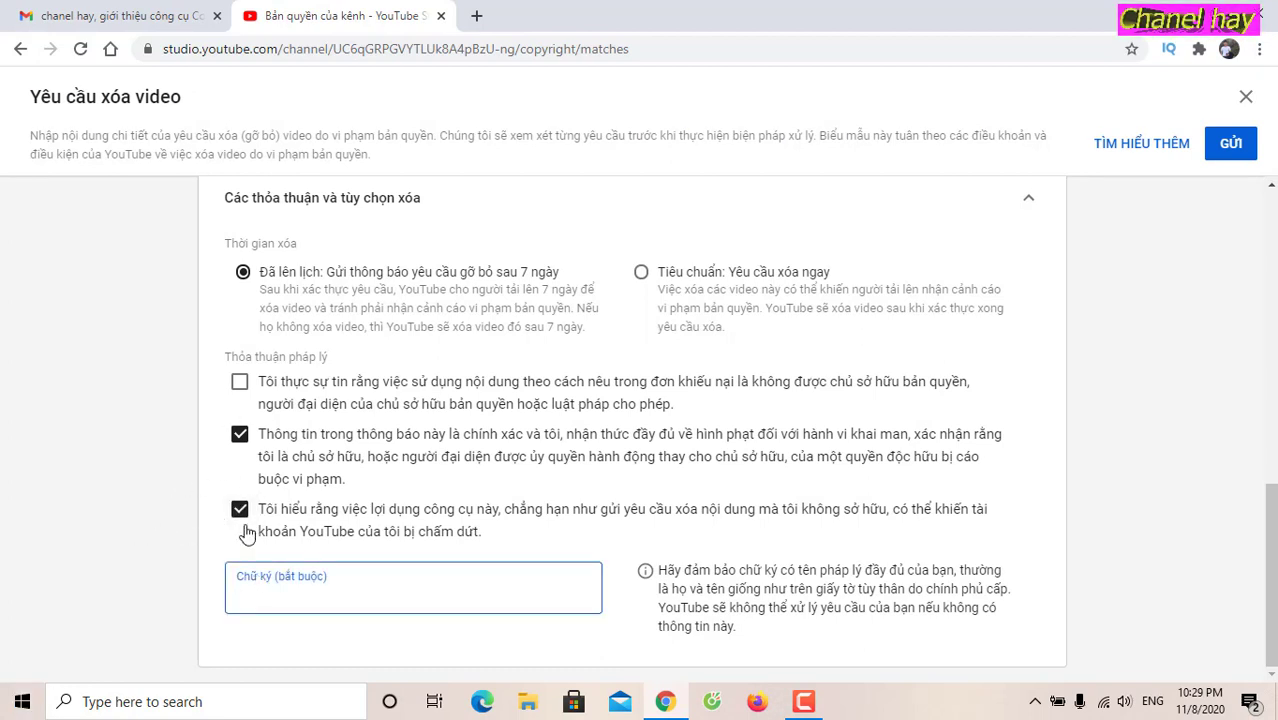
{"action": "left_click", "coordinate": [241, 383]}
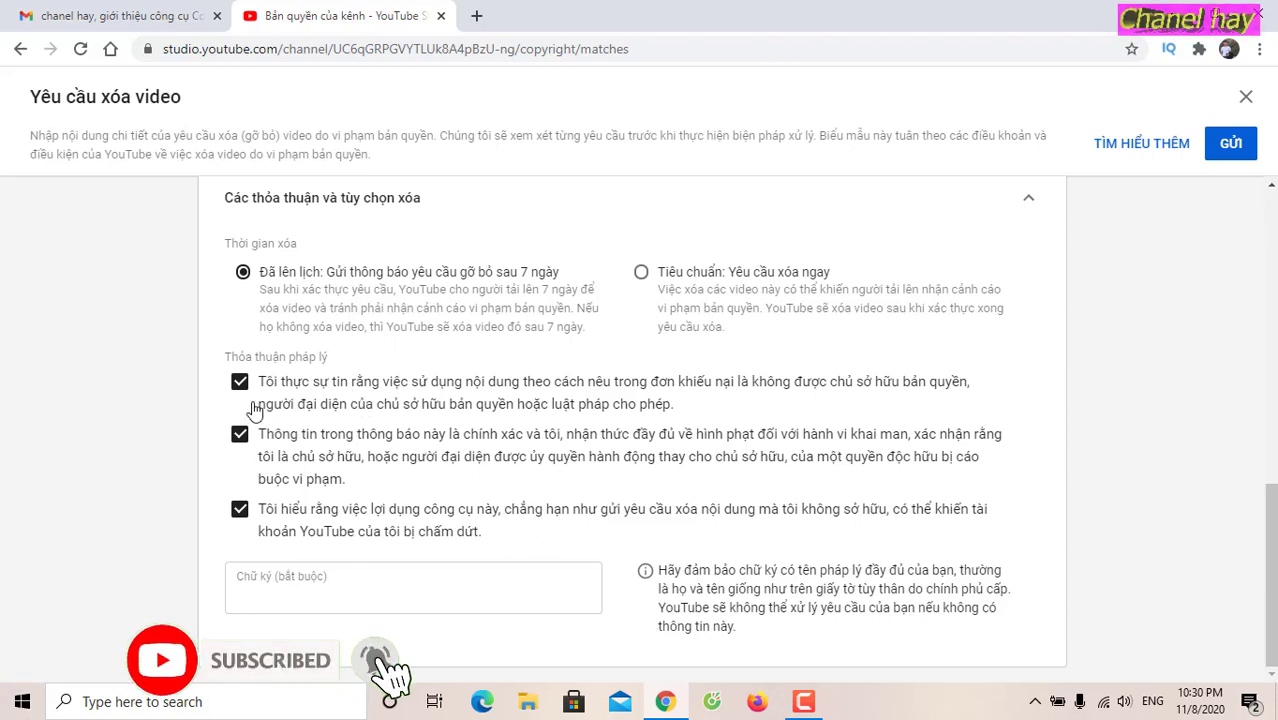
- Clear the first and third legal agreements and close the removal request without submitting it
{"action": "left_click", "coordinate": [243, 440]}
{"action": "left_click", "coordinate": [240, 384]}
{"action": "left_click", "coordinate": [240, 511]}
{"action": "left_click", "coordinate": [240, 440]}
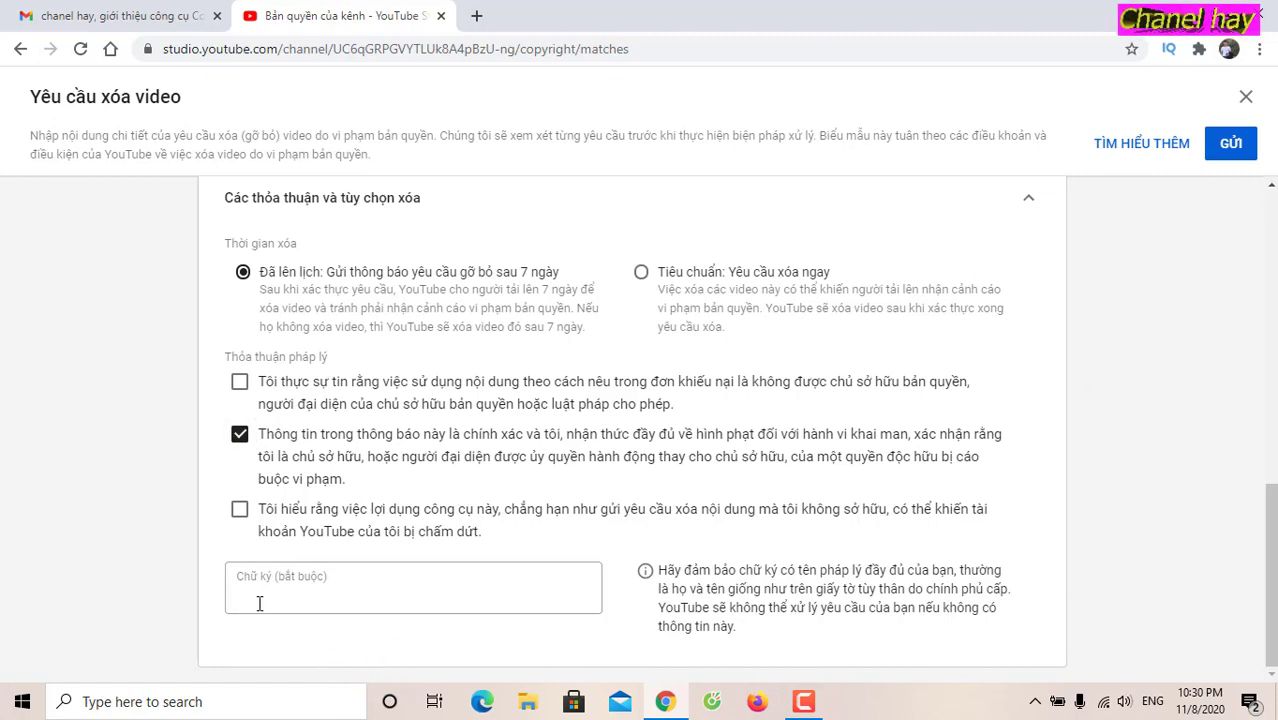
{"action": "scroll", "coordinate": [210, 615], "scroll_direction": "up", "scroll_amount": 3}
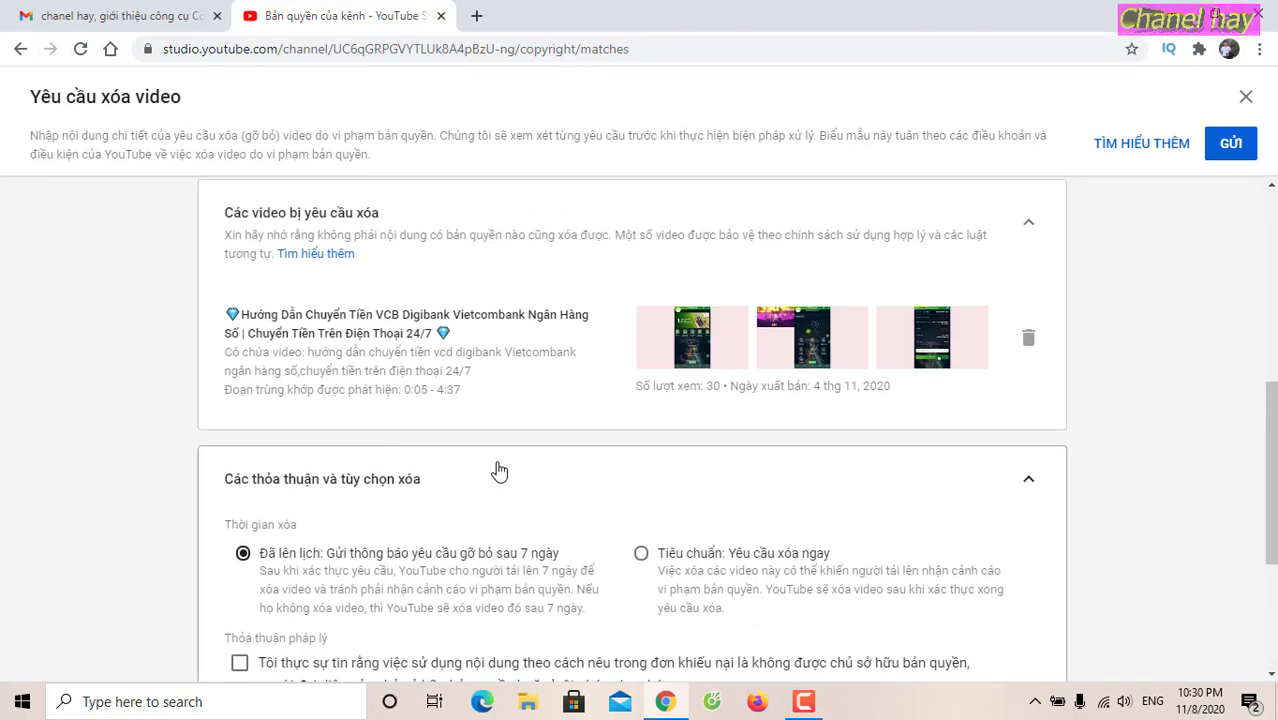
{"action": "scroll", "coordinate": [505, 480], "scroll_direction": "up", "scroll_amount": 2}
{"action": "scroll", "coordinate": [516, 500], "scroll_direction": "up", "scroll_amount": 3}
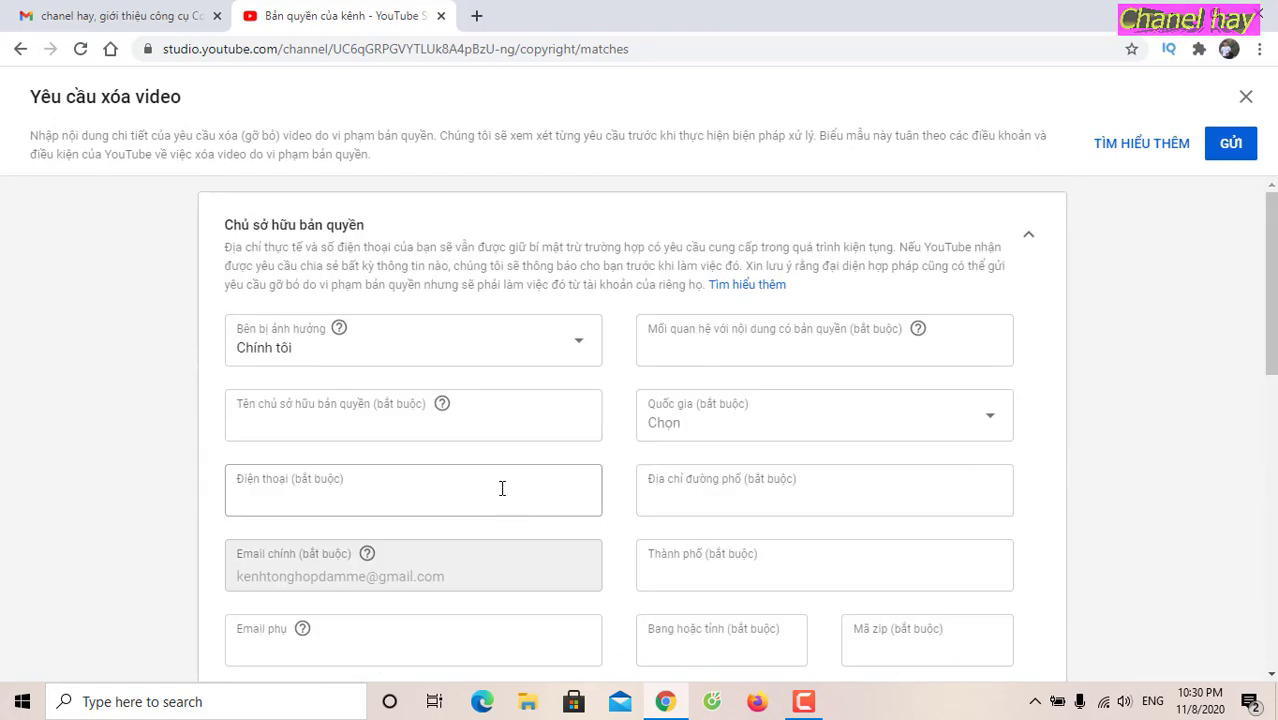
{"action": "left_click", "coordinate": [1245, 97]}
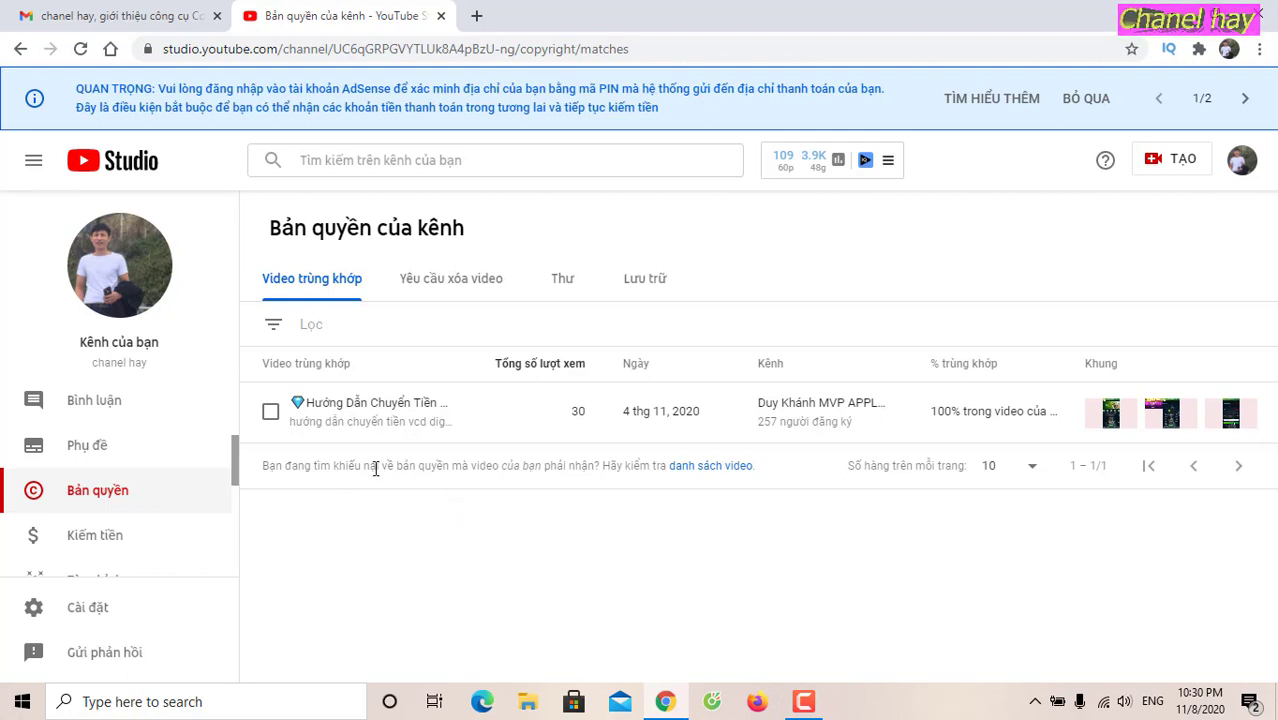
- Open the contact message for the matching video's channel and examine its recipient, required email field and prewritten text
{"action": "mouse_move", "coordinate": [1230, 415]}
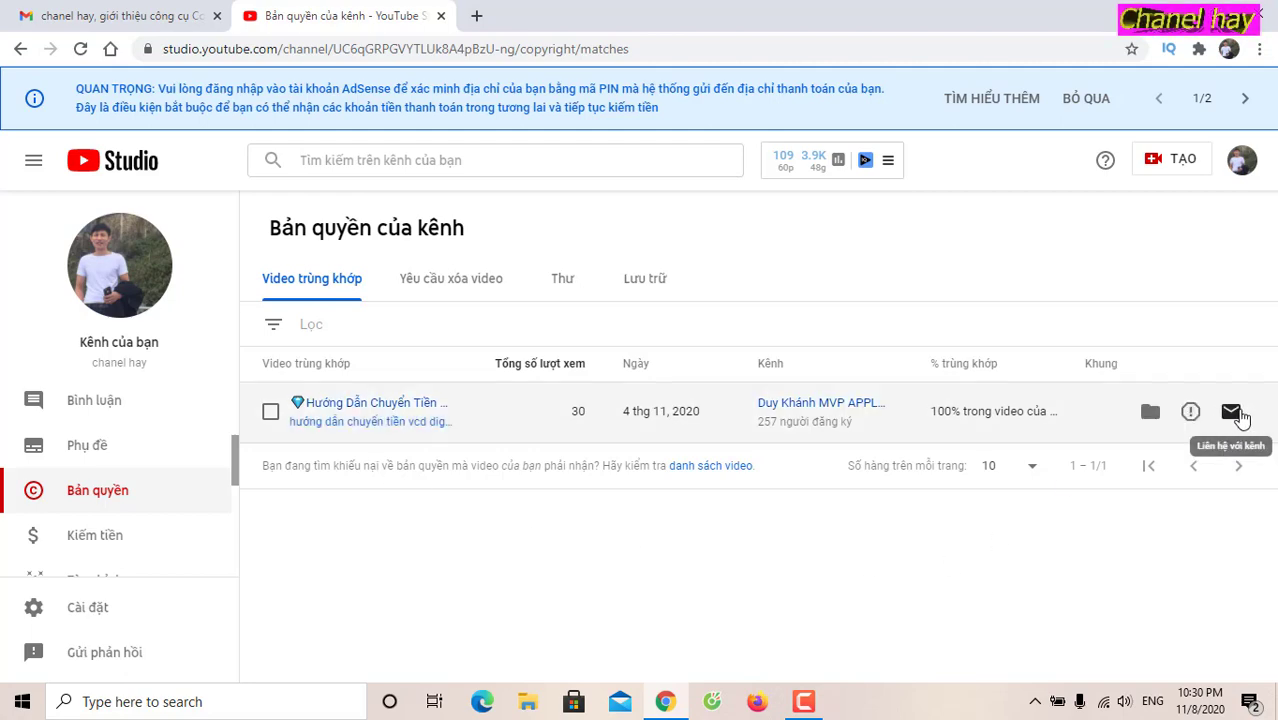
{"action": "left_click", "coordinate": [1230, 412]}
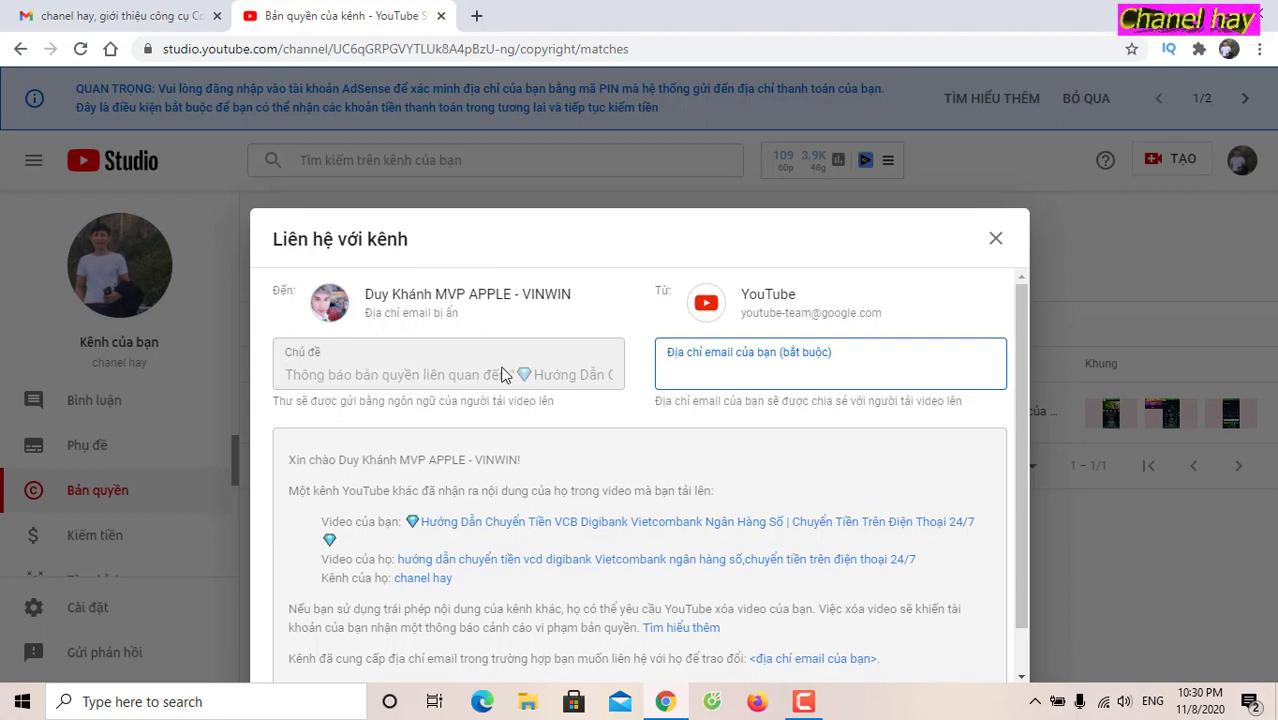
{"action": "left_click_drag", "start_coordinate": [580, 296], "coordinate": [358, 298]}
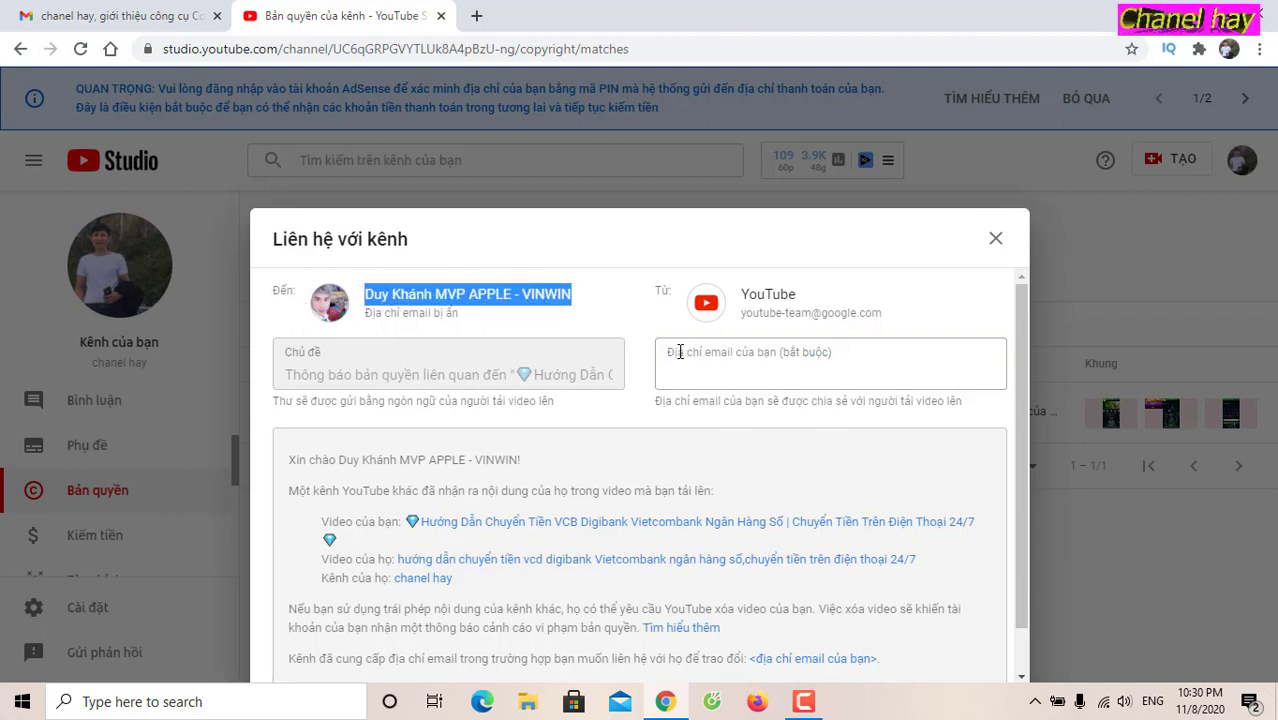
{"action": "left_click_drag", "start_coordinate": [673, 357], "coordinate": [850, 362]}
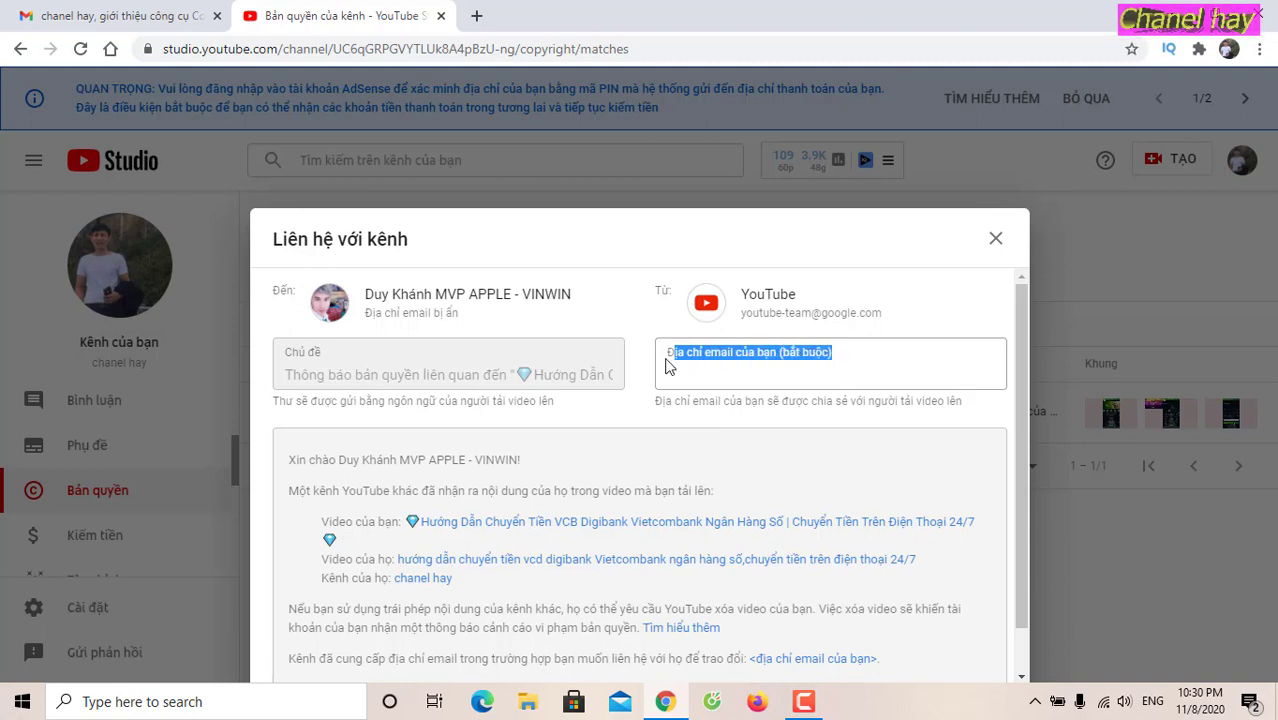
{"action": "left_click_drag", "start_coordinate": [667, 357], "coordinate": [845, 364]}
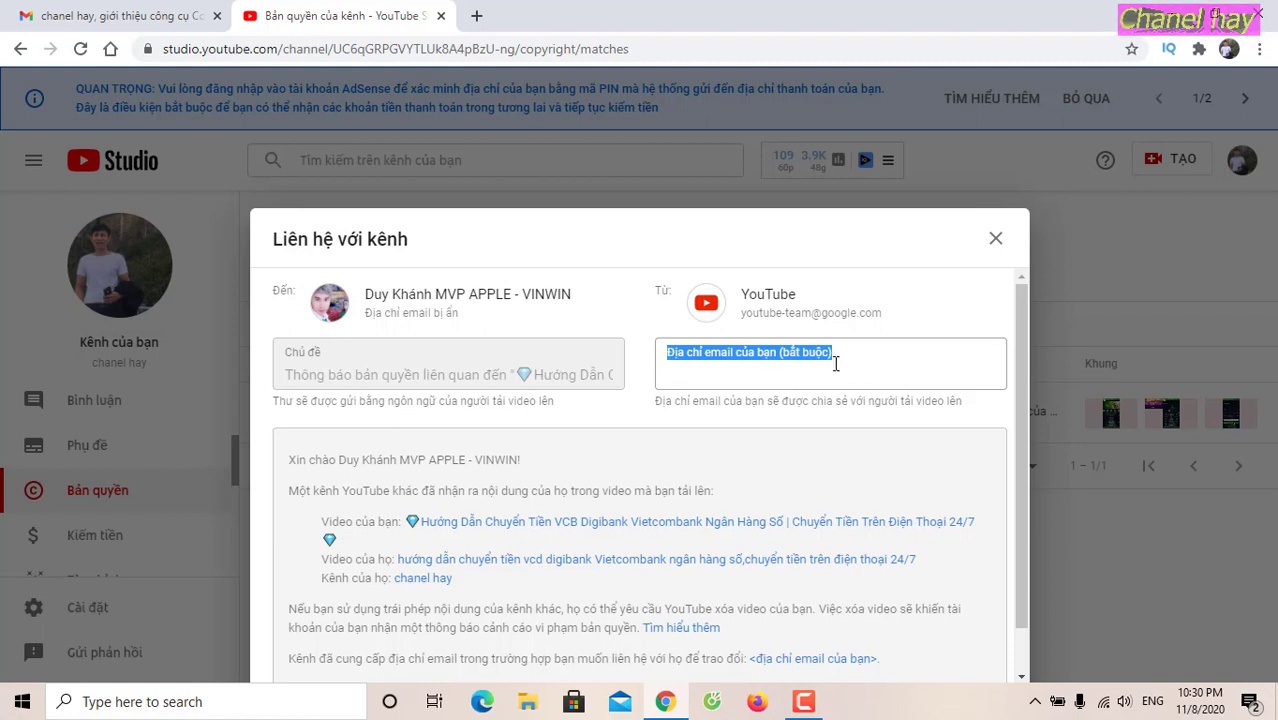
{"action": "scroll", "coordinate": [585, 460], "scroll_direction": "down", "scroll_amount": 1}
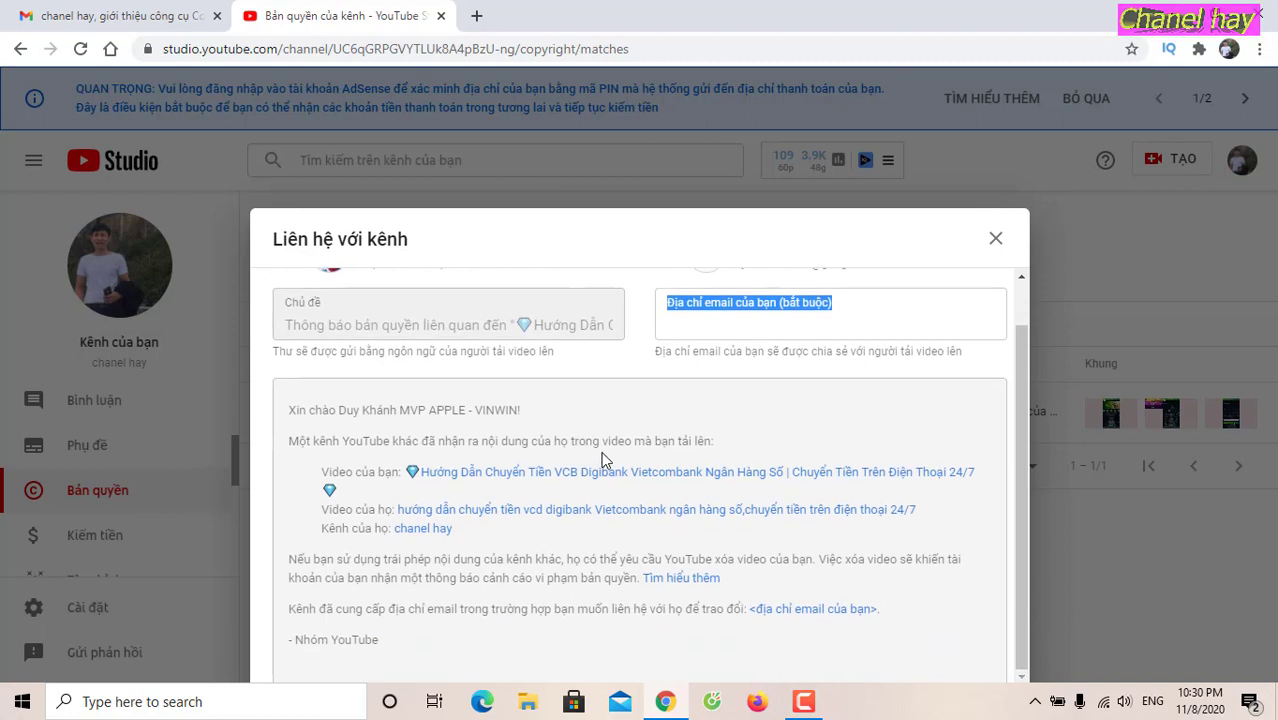
{"action": "scroll", "coordinate": [813, 451], "scroll_direction": "up", "scroll_amount": 1}
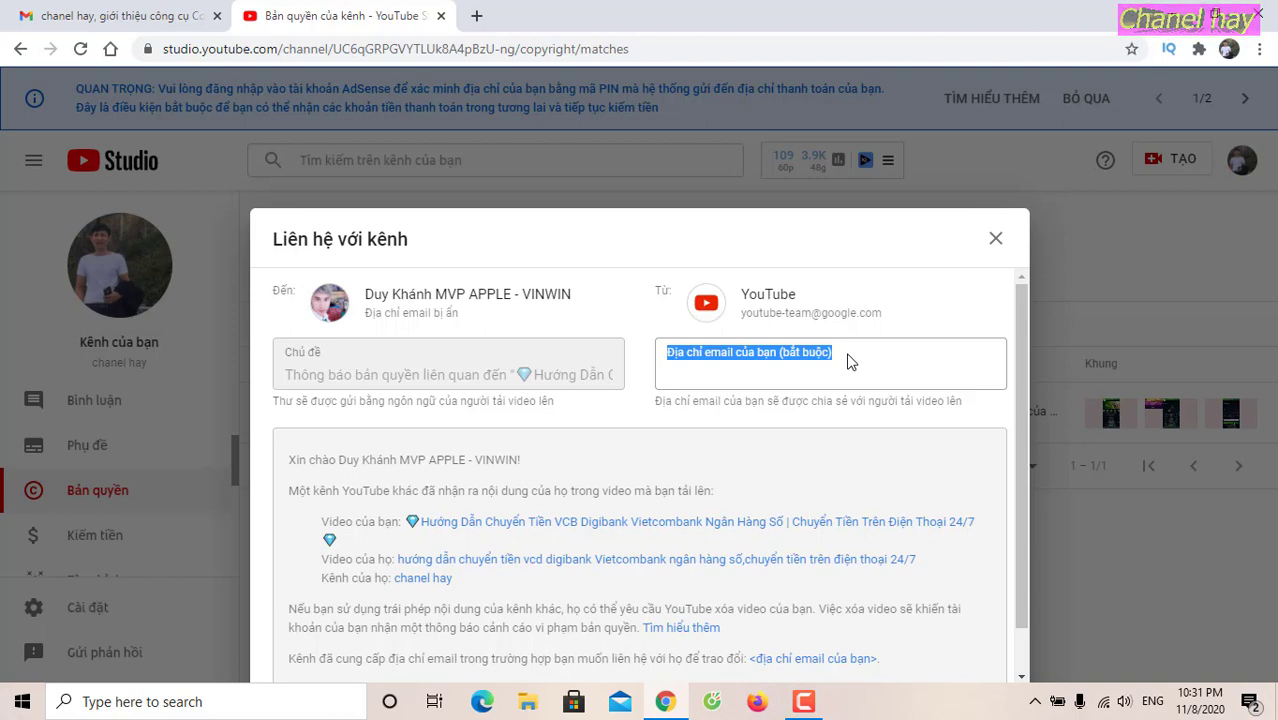
- Try "s" as the sender's email address and close the channel contact message without sending it
{"action": "left_click", "coordinate": [850, 362]}
{"action": "type", "text": "s"}
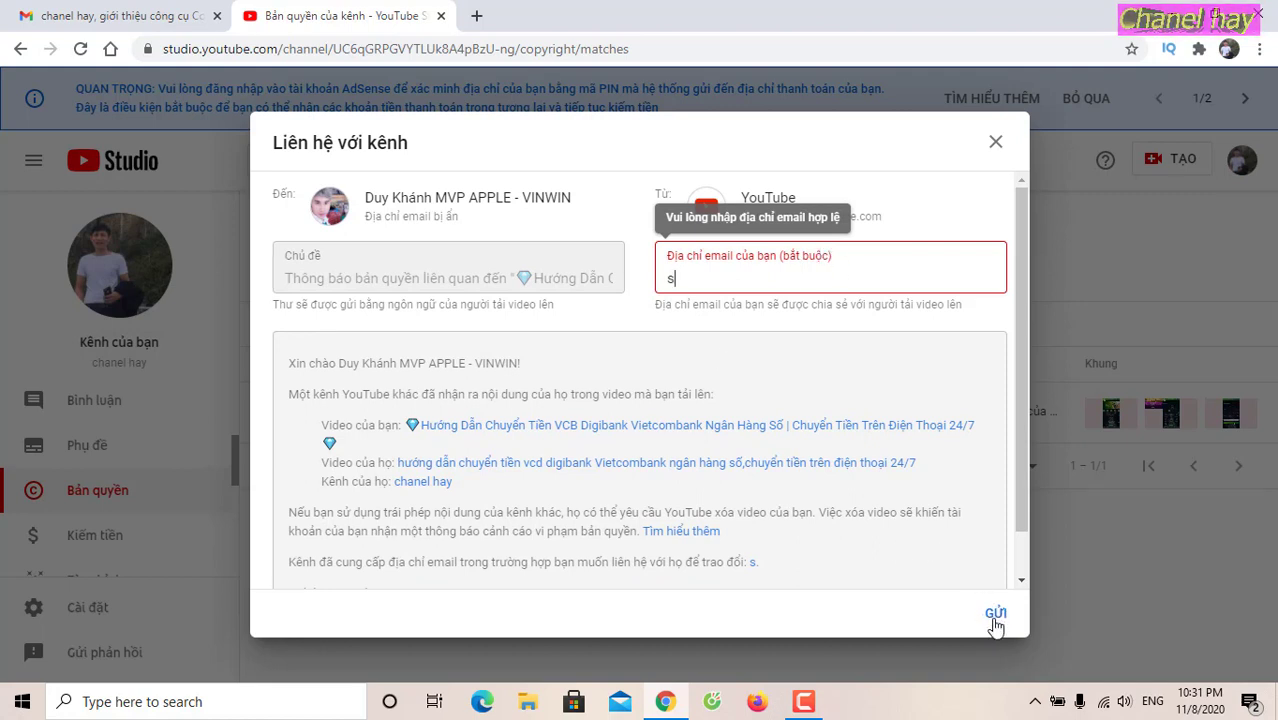
{"action": "double_click", "coordinate": [670, 279]}
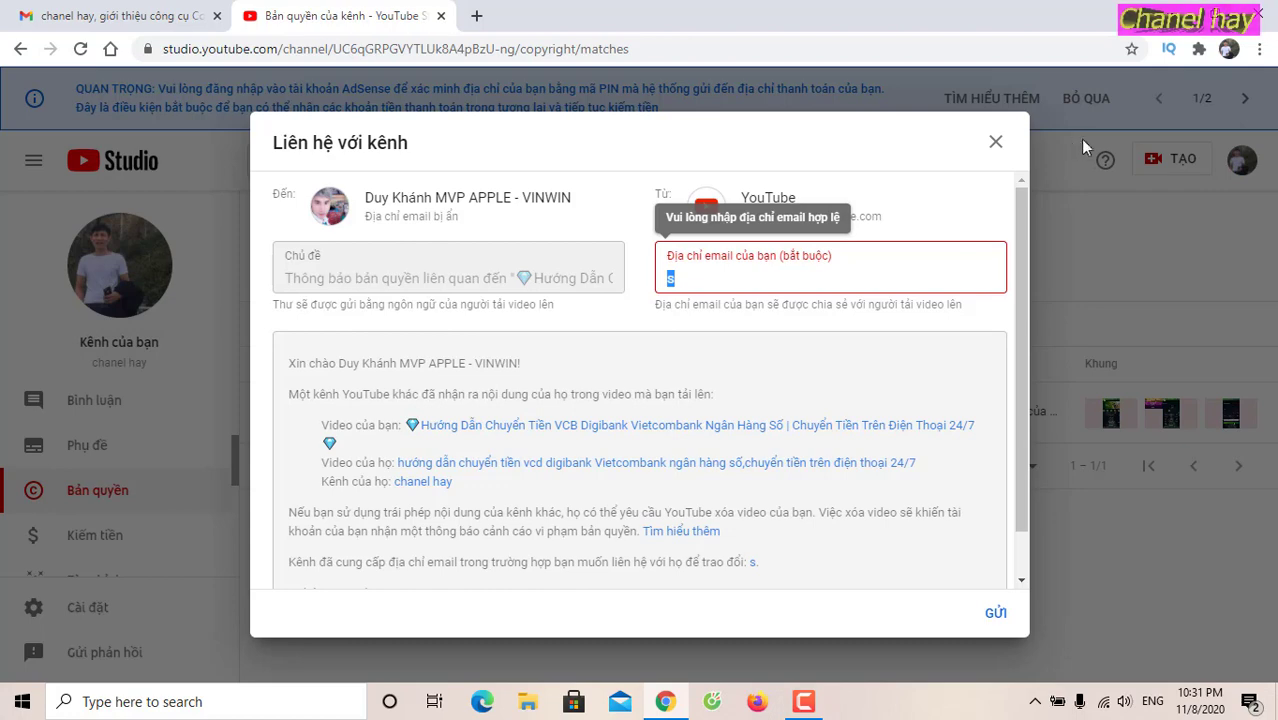
{"action": "left_click", "coordinate": [995, 141]}
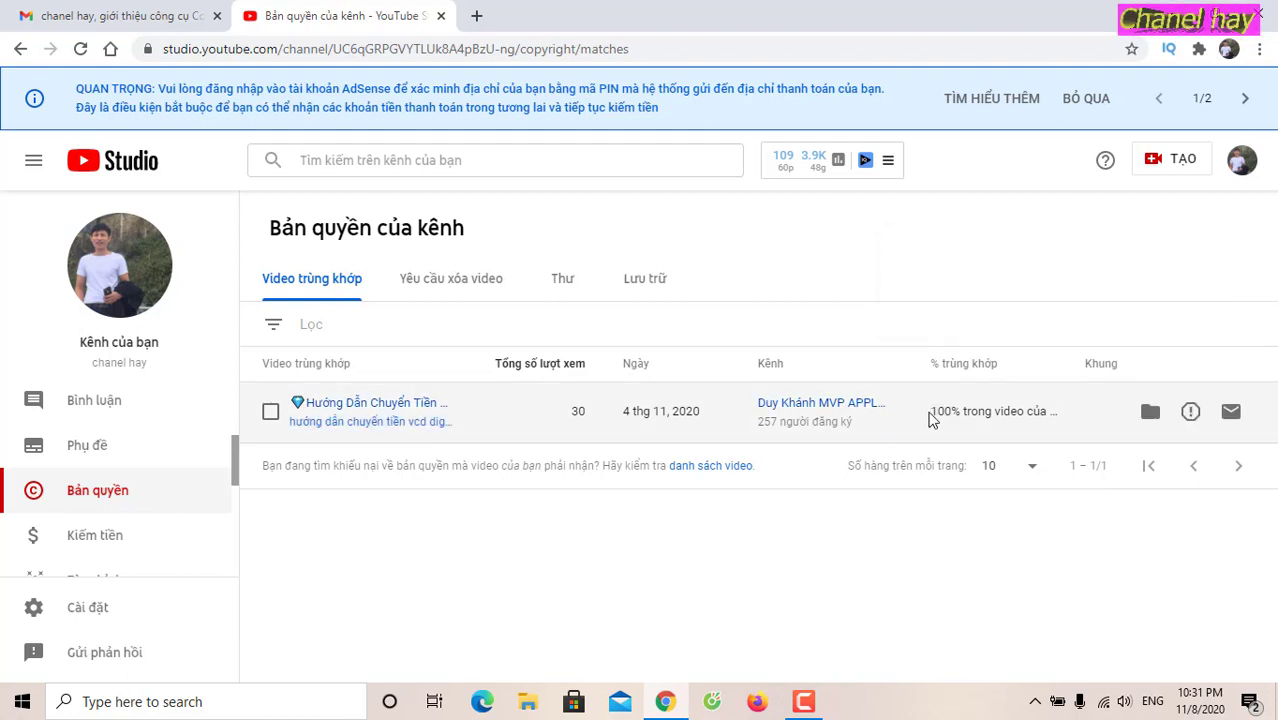
- Highlight the match percentage of the video in the copyright matches list
{"action": "left_click_drag", "start_coordinate": [933, 411], "coordinate": [979, 428]}
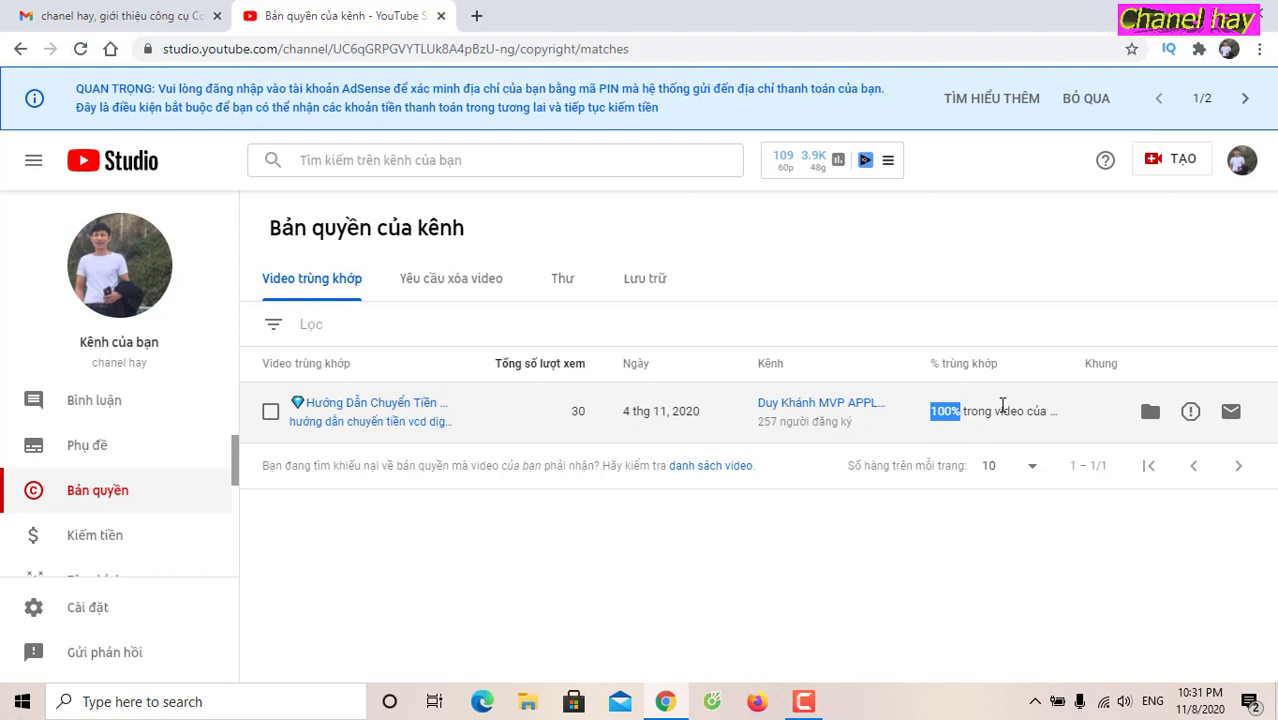